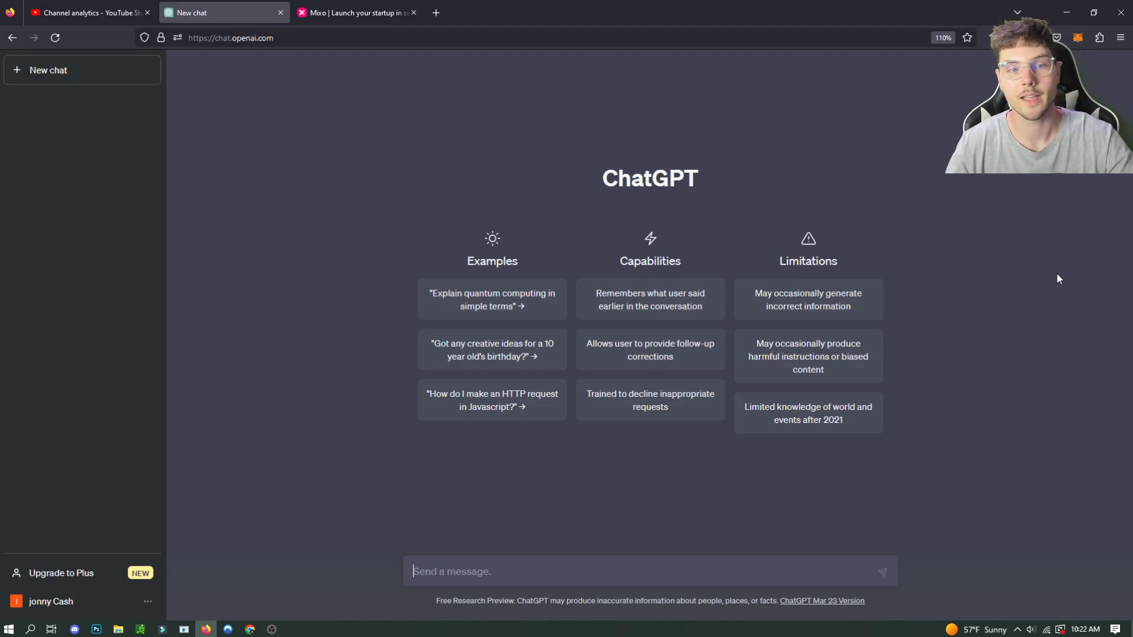
pyautogui.click(350, 17)
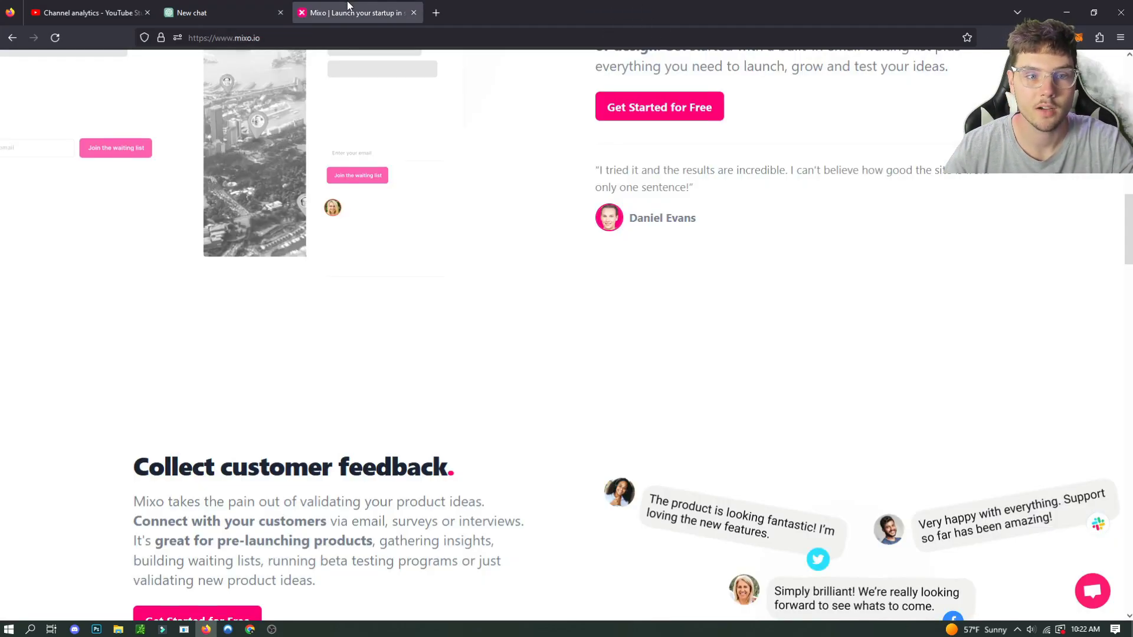
pyautogui.scroll(10, 885, 257)
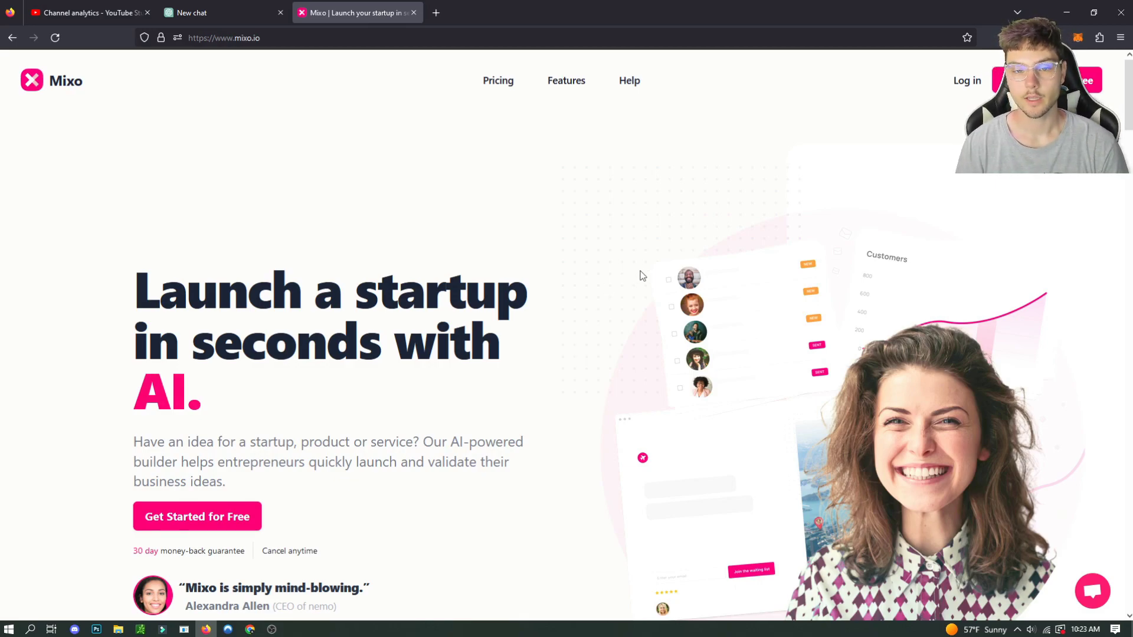
pyautogui.scroll(-10, 643, 276)
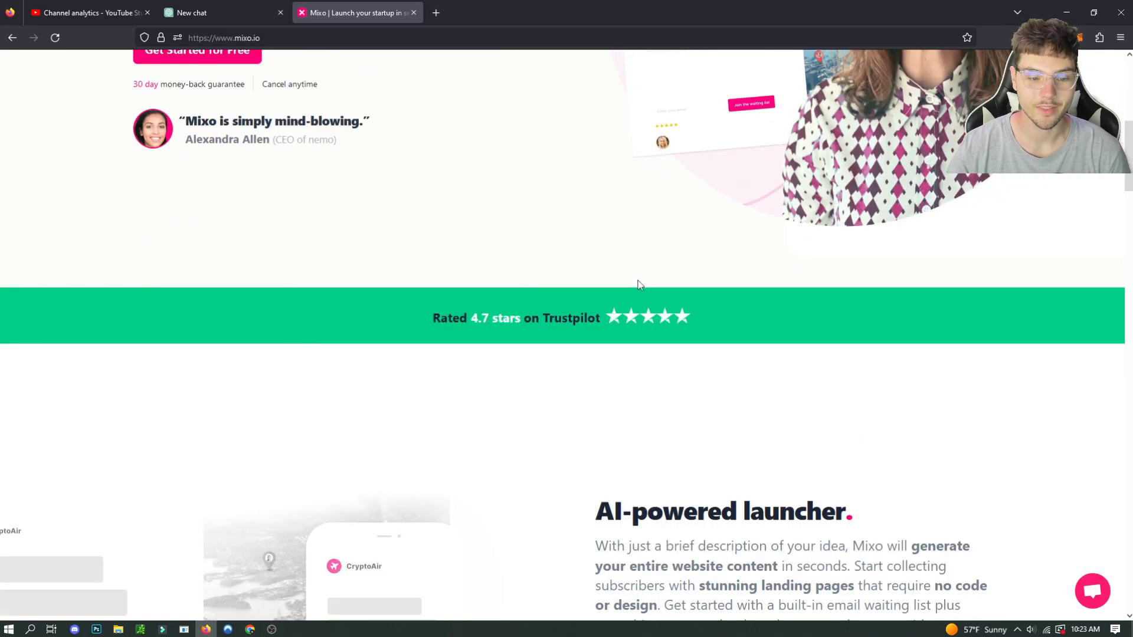
pyautogui.scroll(10, 693, 280)
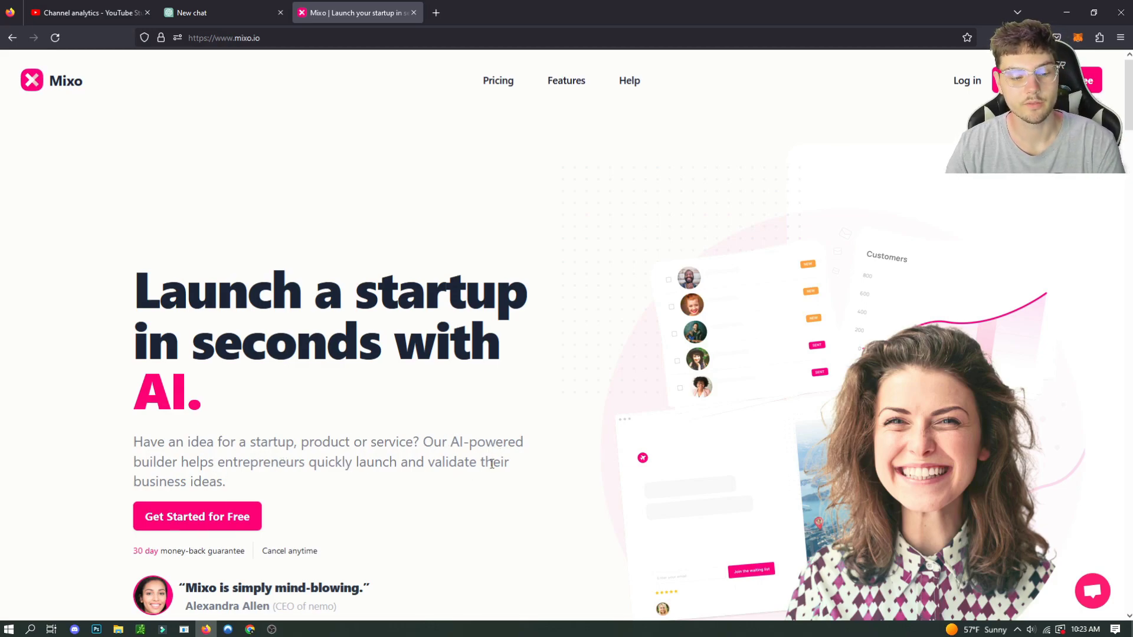
pyautogui.scroll(-1, 684, 452)
pyautogui.scroll(-10, 684, 452)
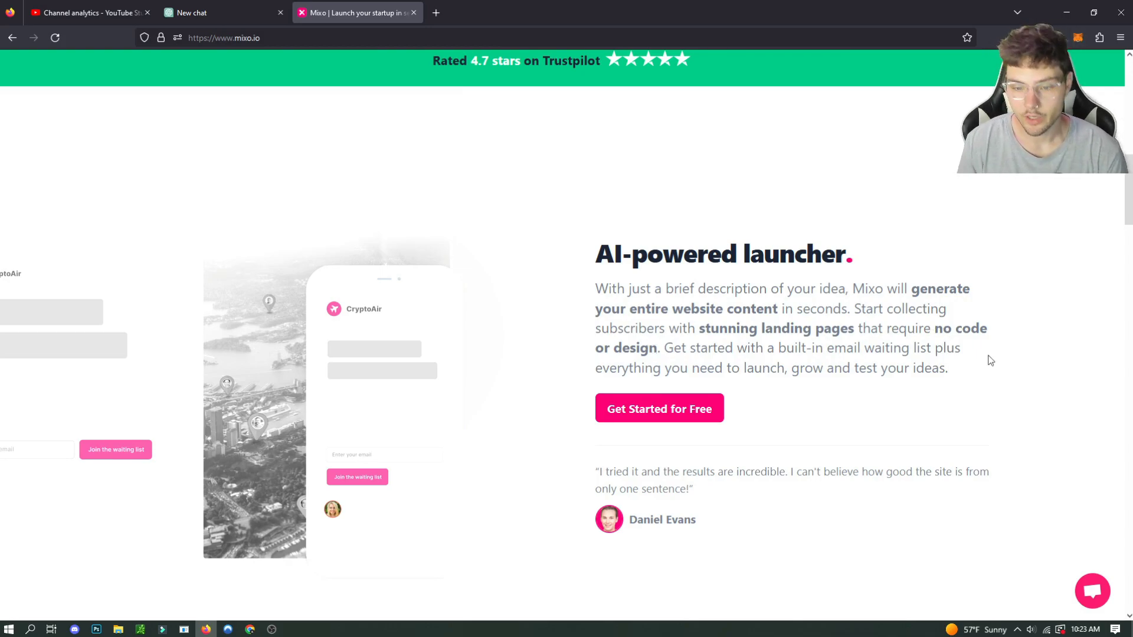
pyautogui.scroll(-2, 974, 363)
pyautogui.scroll(-4, 918, 199)
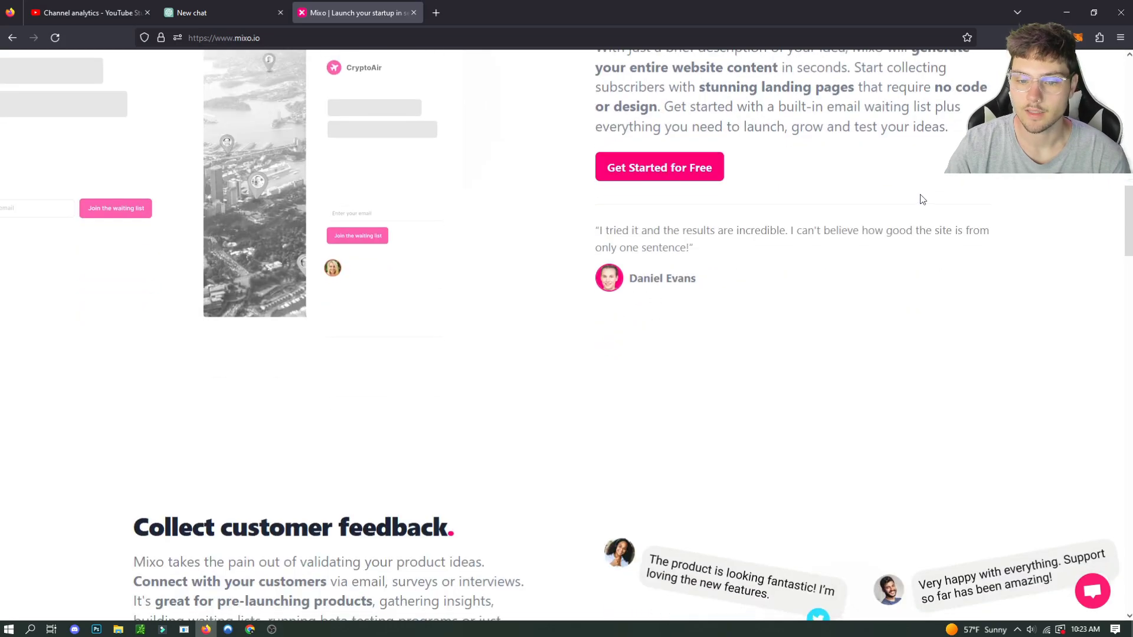
pyautogui.scroll(-2, 917, 203)
pyautogui.scroll(-2, 824, 259)
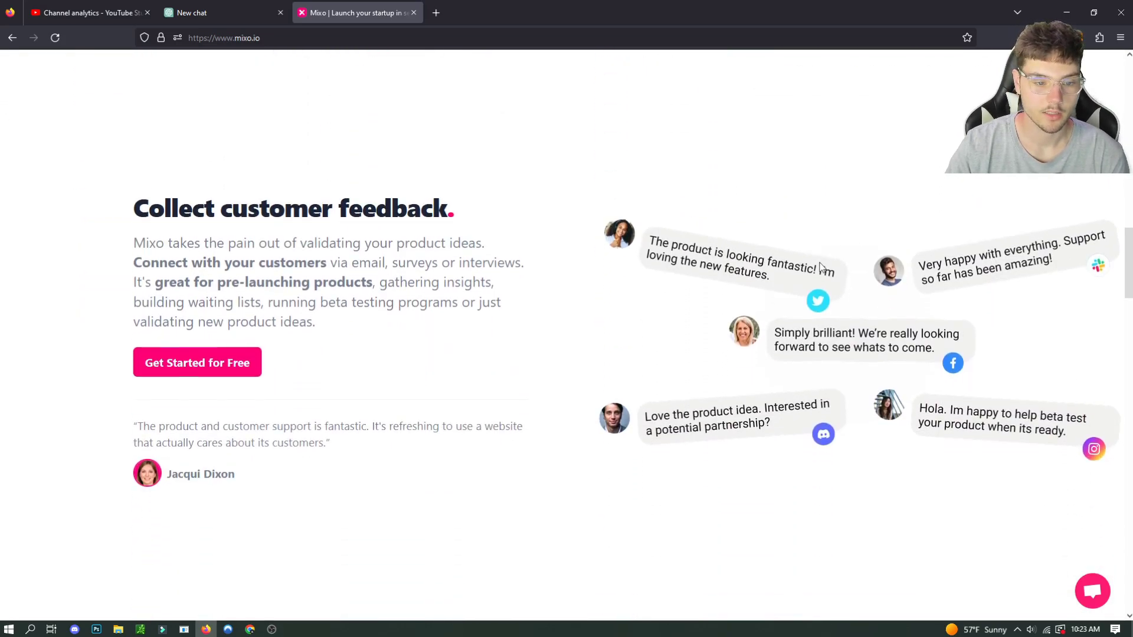
pyautogui.scroll(10, 821, 266)
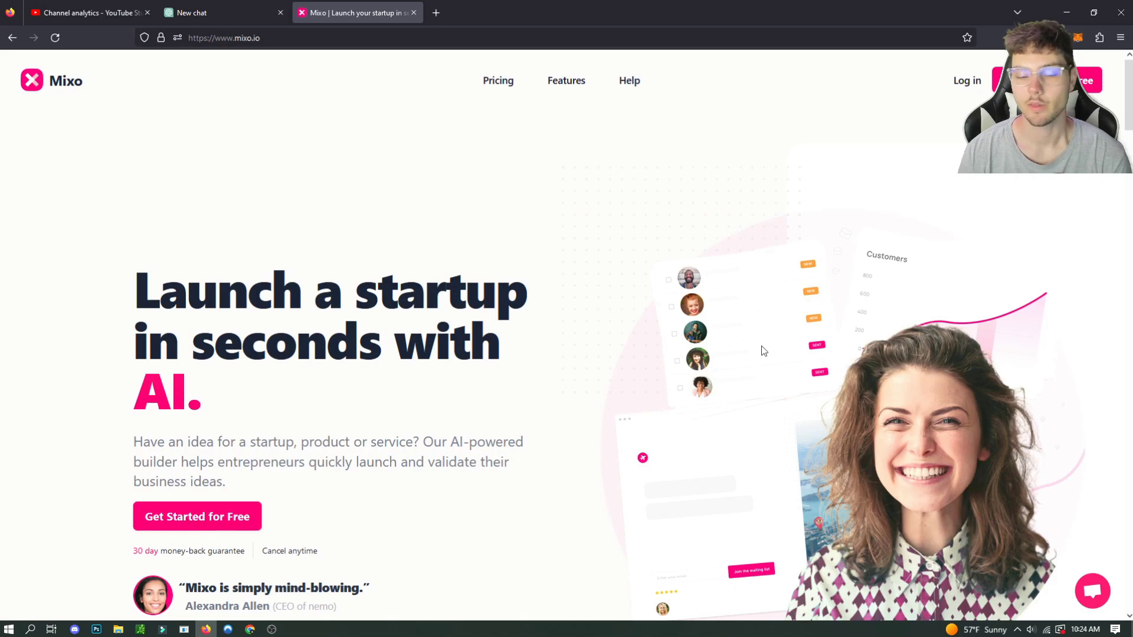
pyautogui.scroll(-20, 756, 347)
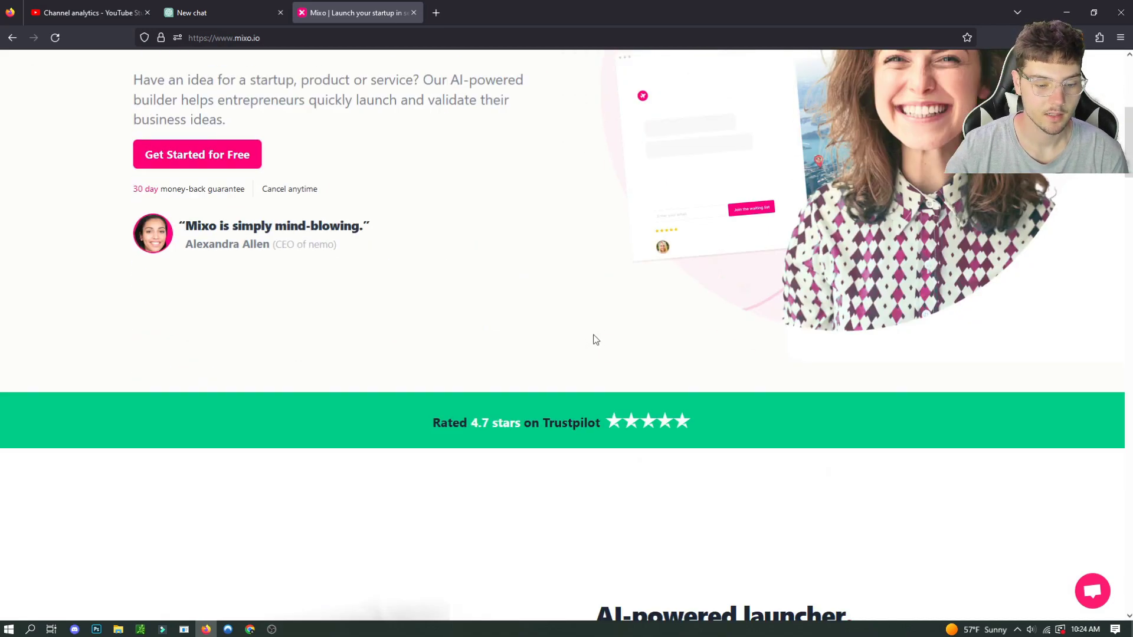
pyautogui.scroll(-15, 628, 325)
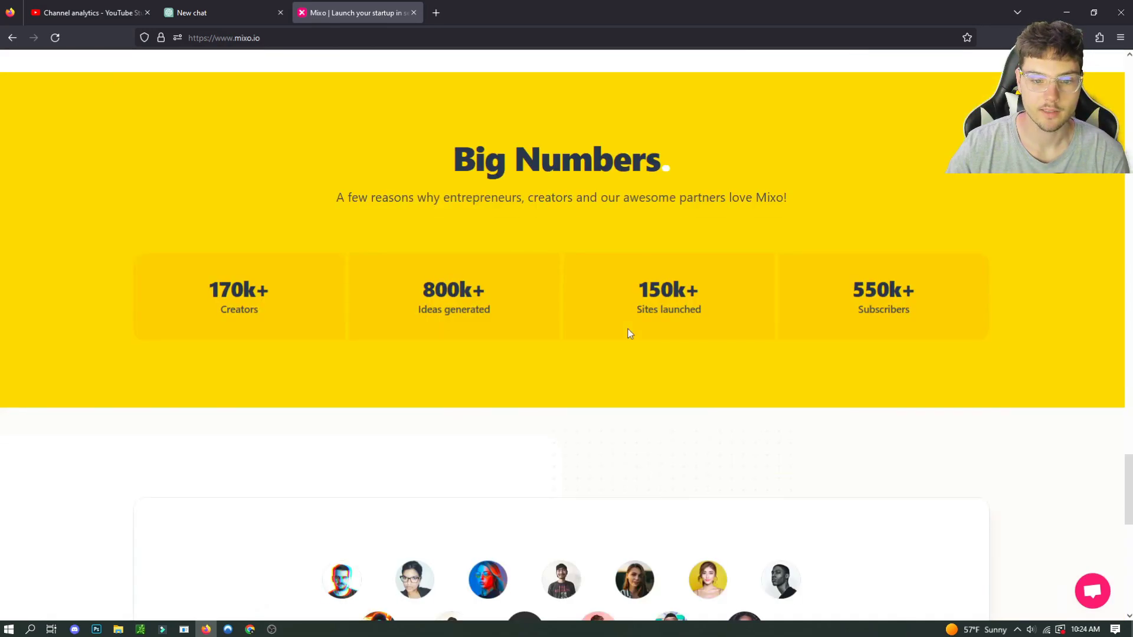
pyautogui.scroll(5, 628, 329)
pyautogui.scroll(20, 628, 328)
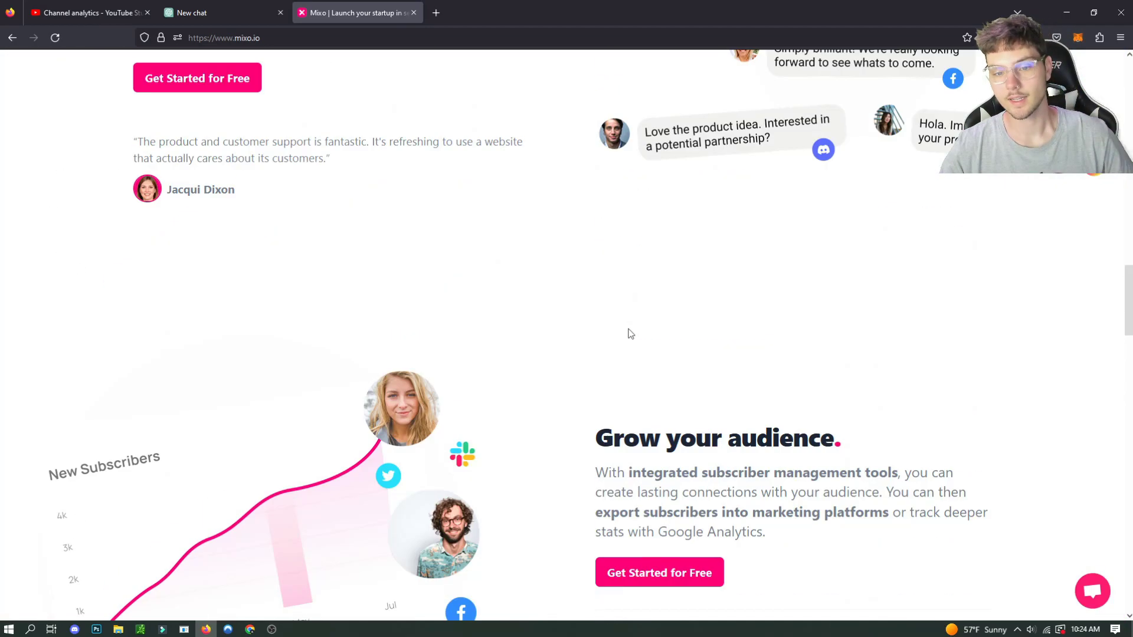
pyautogui.scroll(2, 629, 334)
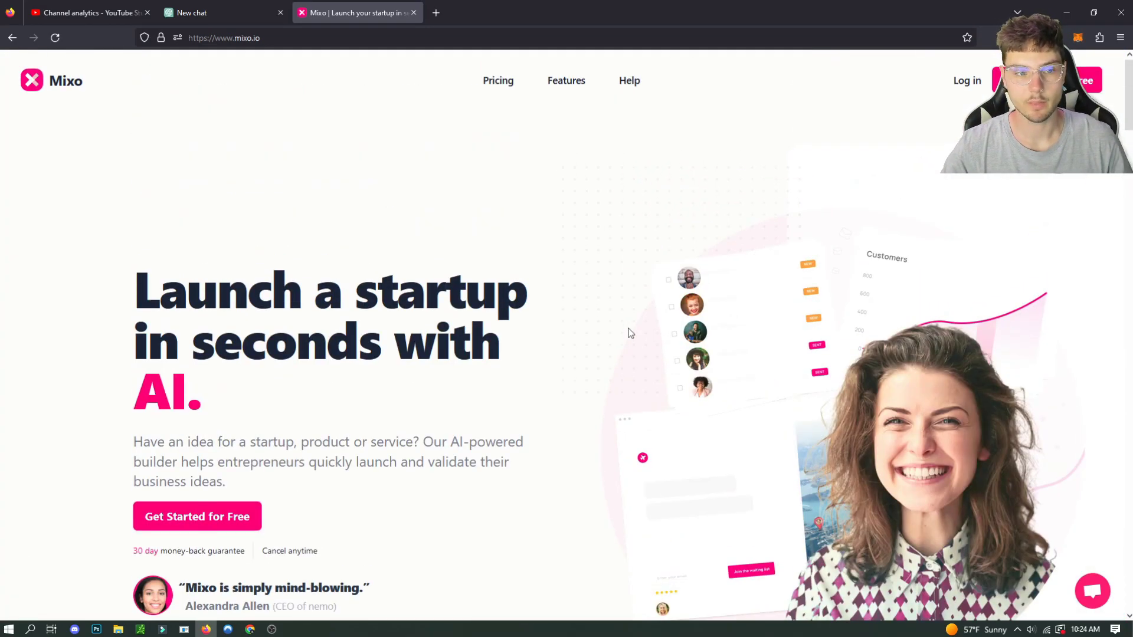
# Ask ChatGPT 'Give us a start up idea for a business in 2023', then return to Mixo
pyautogui.click(198, 7)
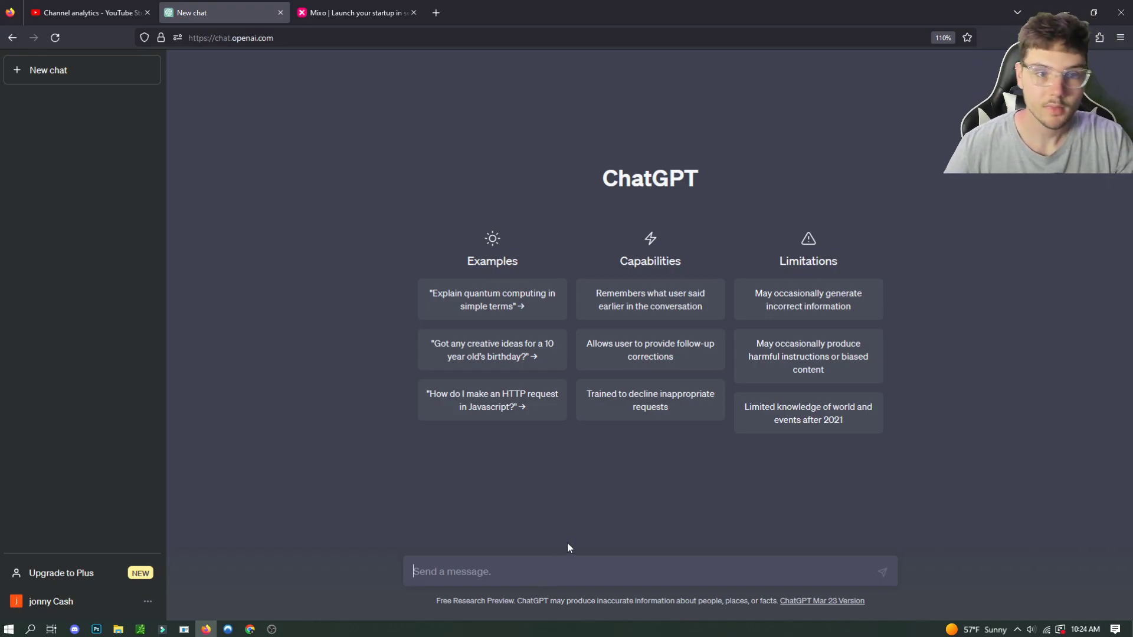
pyautogui.click(349, 12)
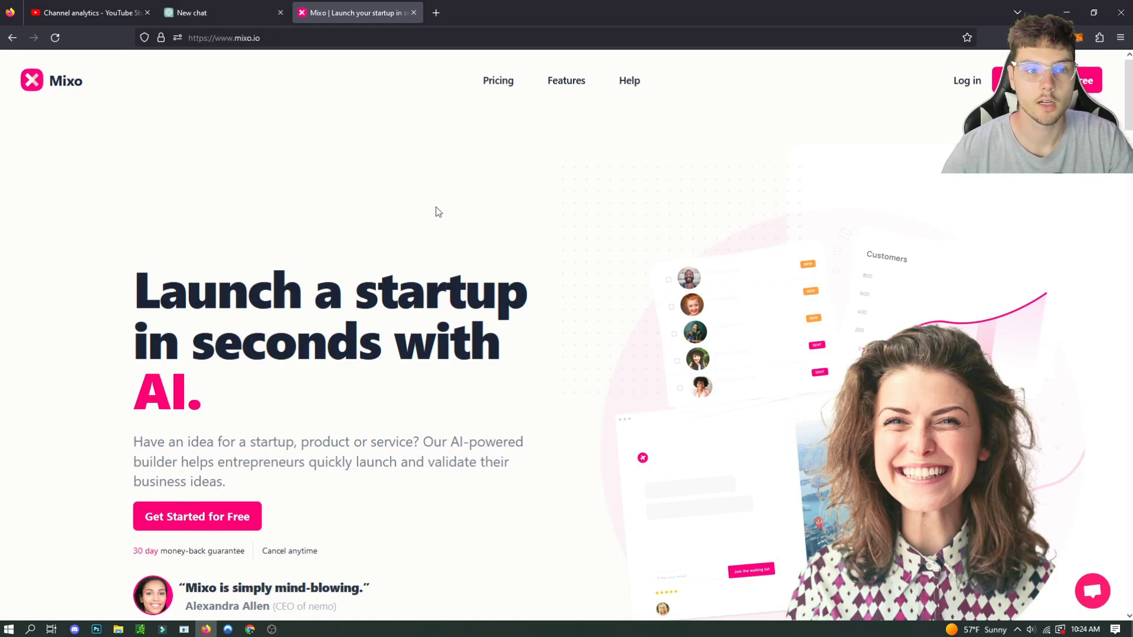
pyautogui.click(212, 13)
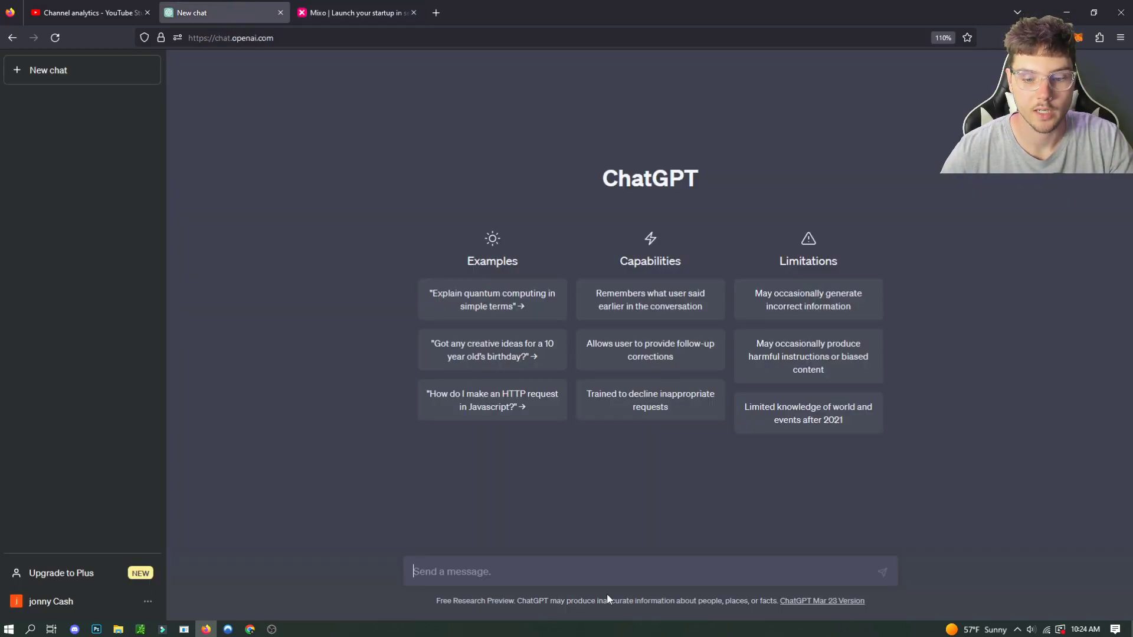
pyautogui.write('Give us a start up idea for a business in 2023')
pyautogui.press('Return')
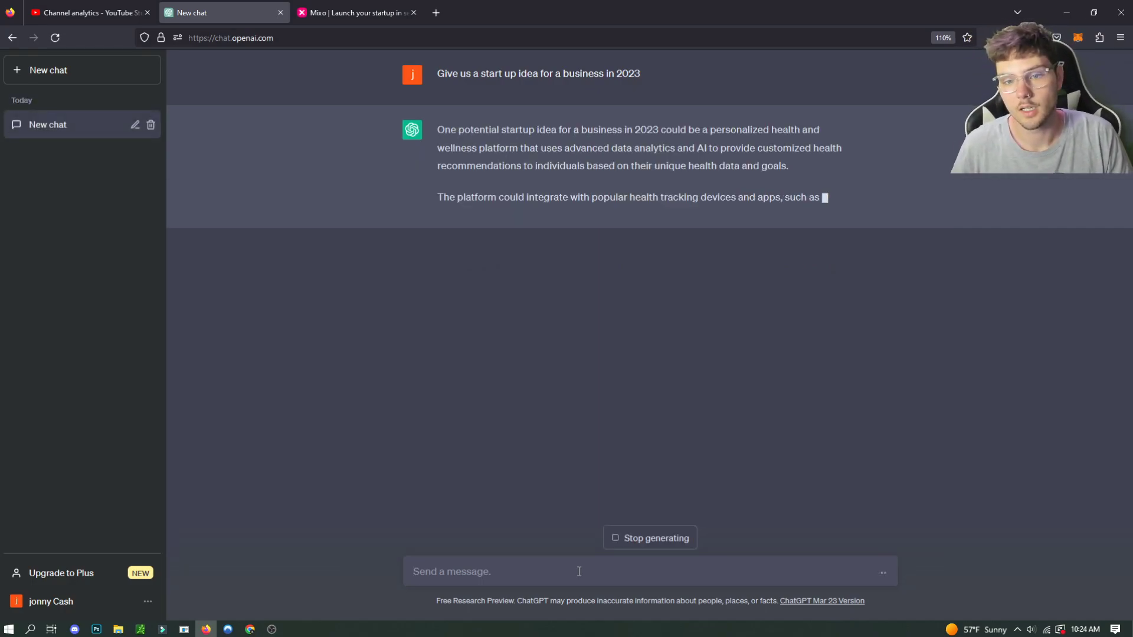
pyautogui.hotkey('ctrl', 'Tab')
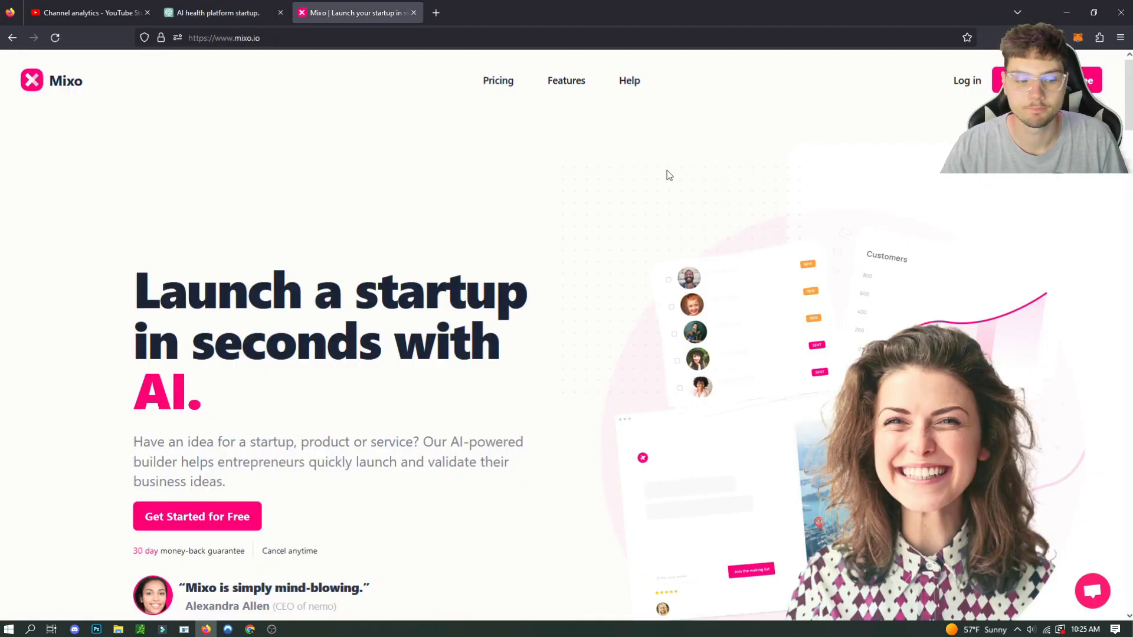
# Start Mixo's AI site builder and copy ChatGPT's personalized health and wellness platform description
pyautogui.click(239, 519)
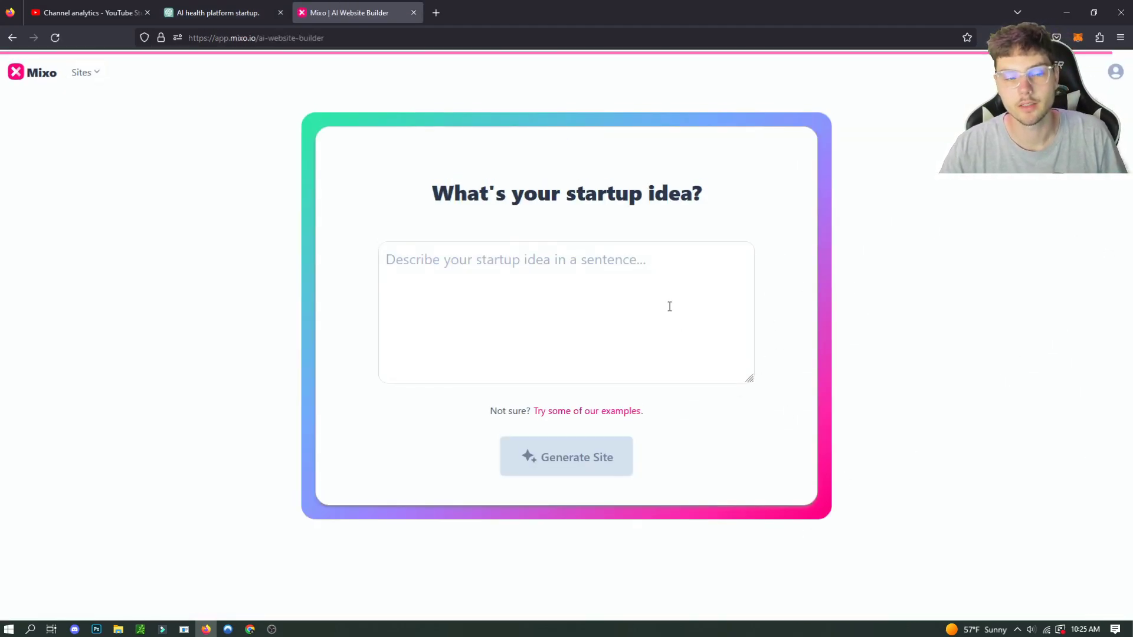
pyautogui.click(195, 8)
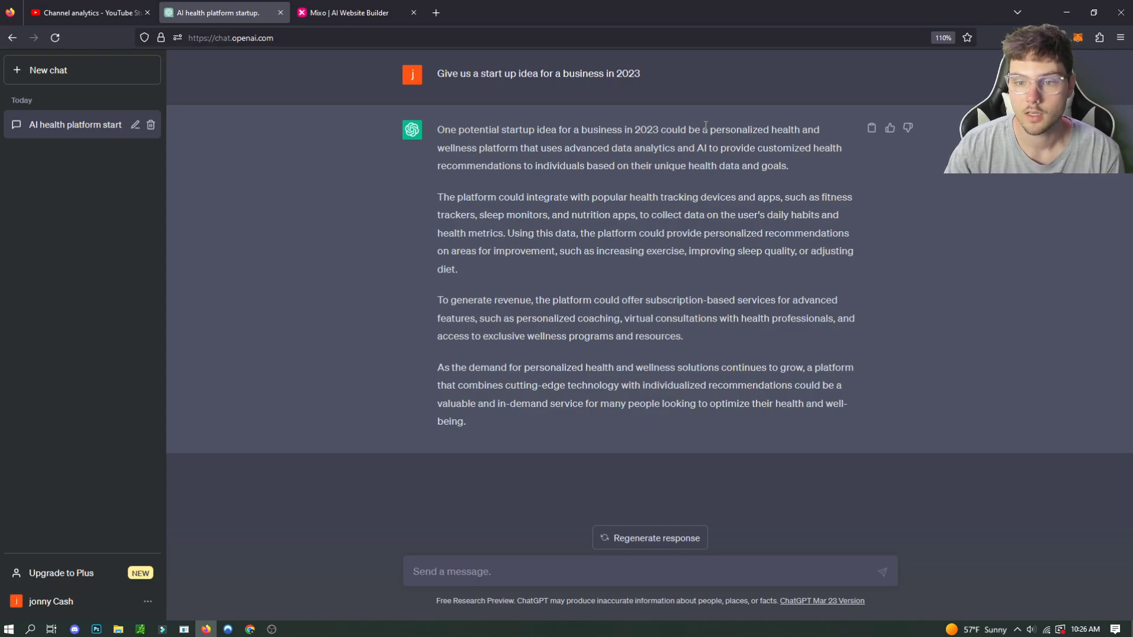
pyautogui.moveTo(710, 129); pyautogui.dragTo(793, 171)
pyautogui.rightClick(802, 150)
pyautogui.click(817, 160)
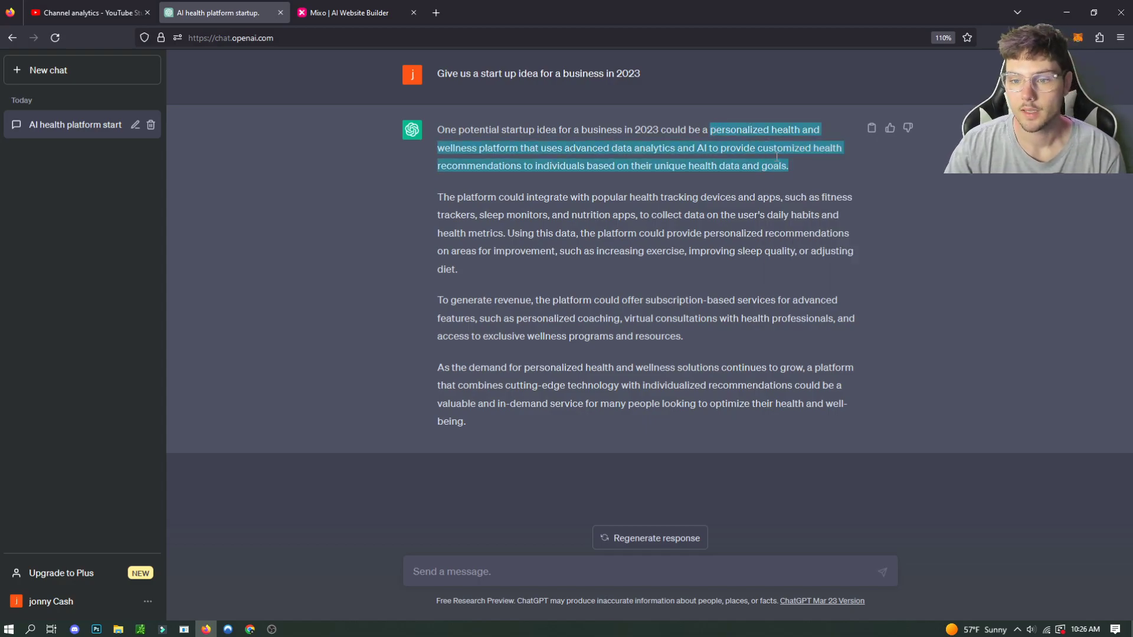
pyautogui.hotkey('ctrl', 'Tab')
# Paste the health platform description as the startup idea and generate the site
pyautogui.rightClick(561, 281)
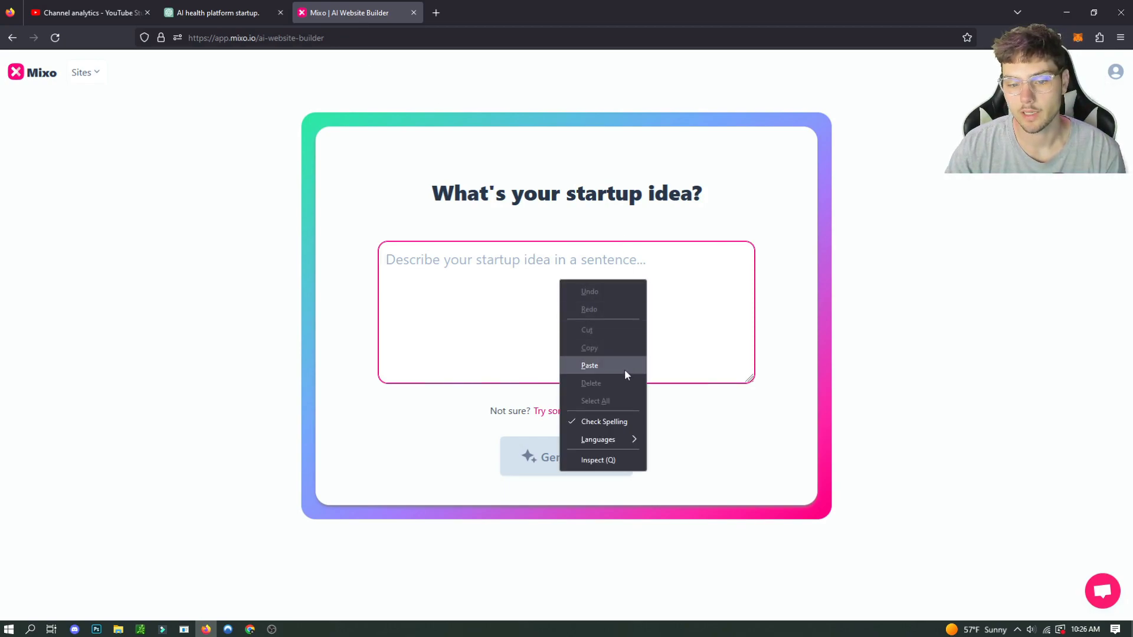
pyautogui.click(590, 365)
pyautogui.click(596, 445)
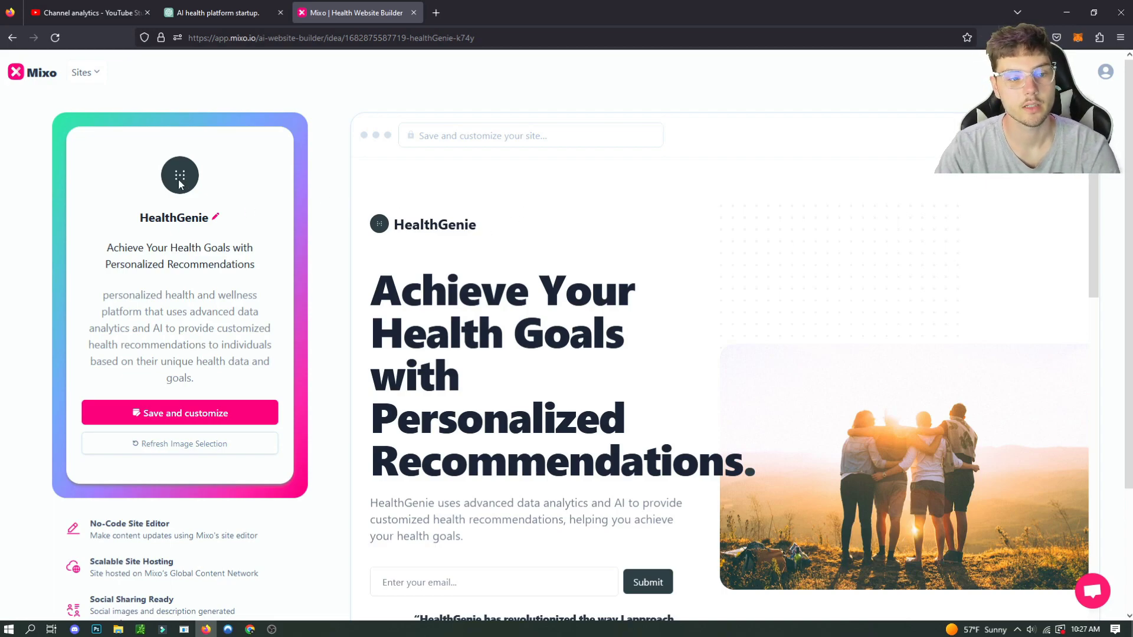
# Scroll through the generated HealthGenie site preview to review its sections
pyautogui.scroll(-2, 539, 238)
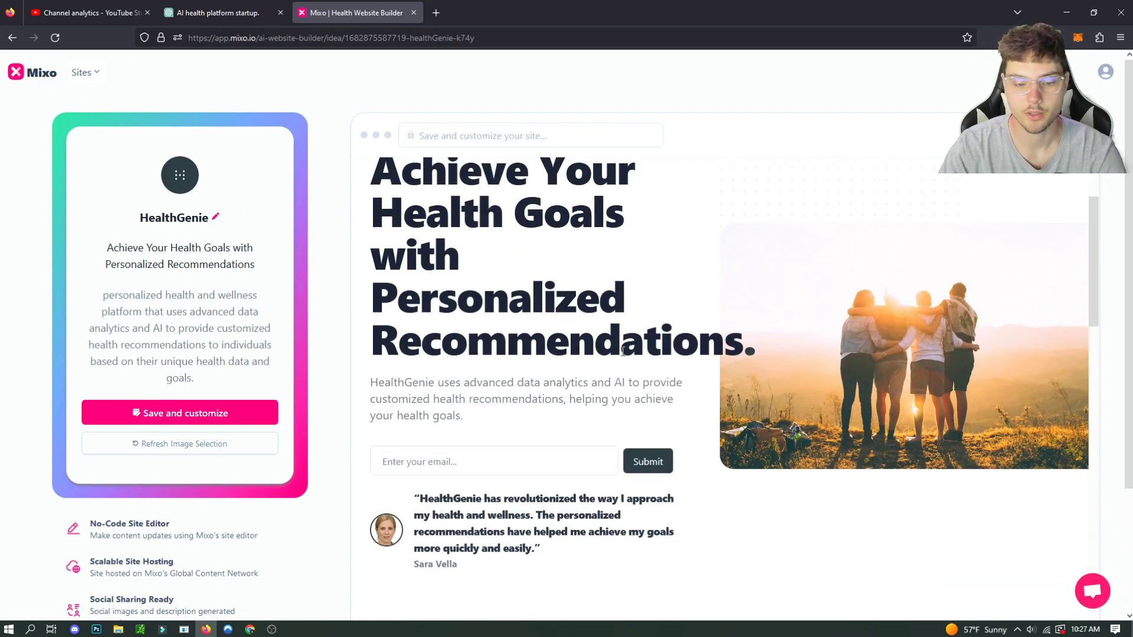
pyautogui.scroll(2, 646, 316)
pyautogui.scroll(-1, 884, 348)
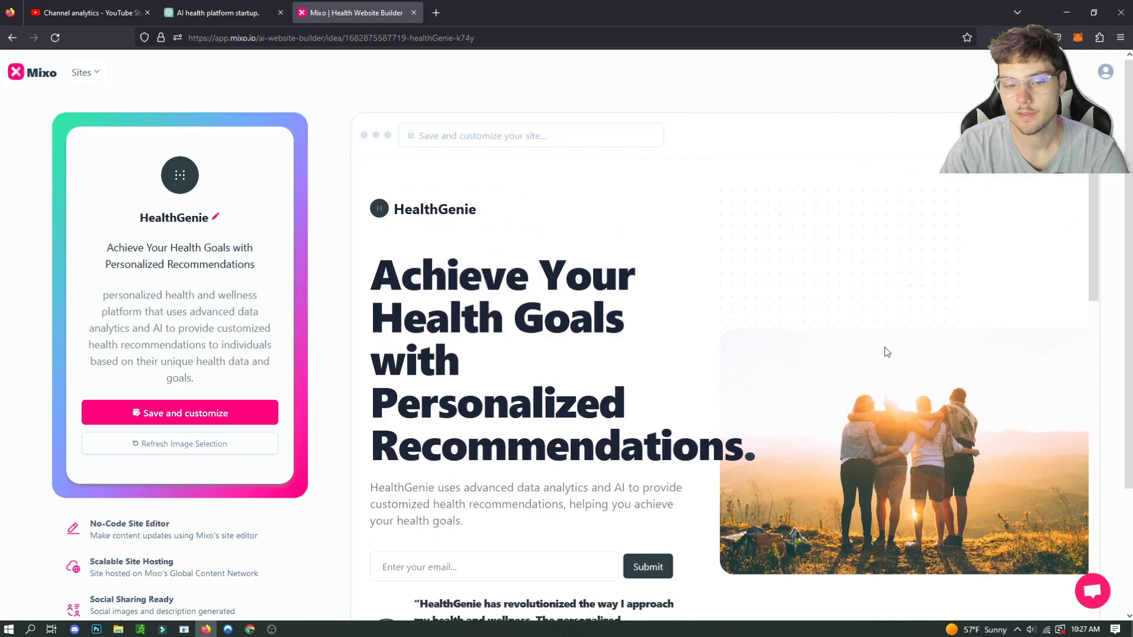
pyautogui.scroll(-4, 938, 373)
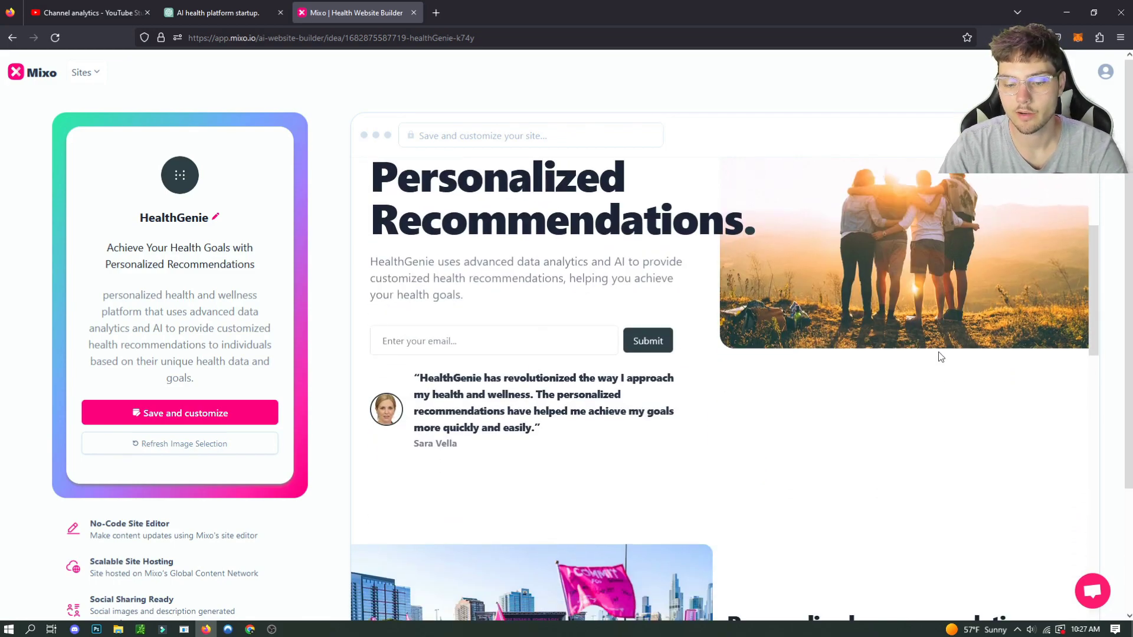
pyautogui.scroll(-5, 939, 353)
pyautogui.scroll(5, 928, 259)
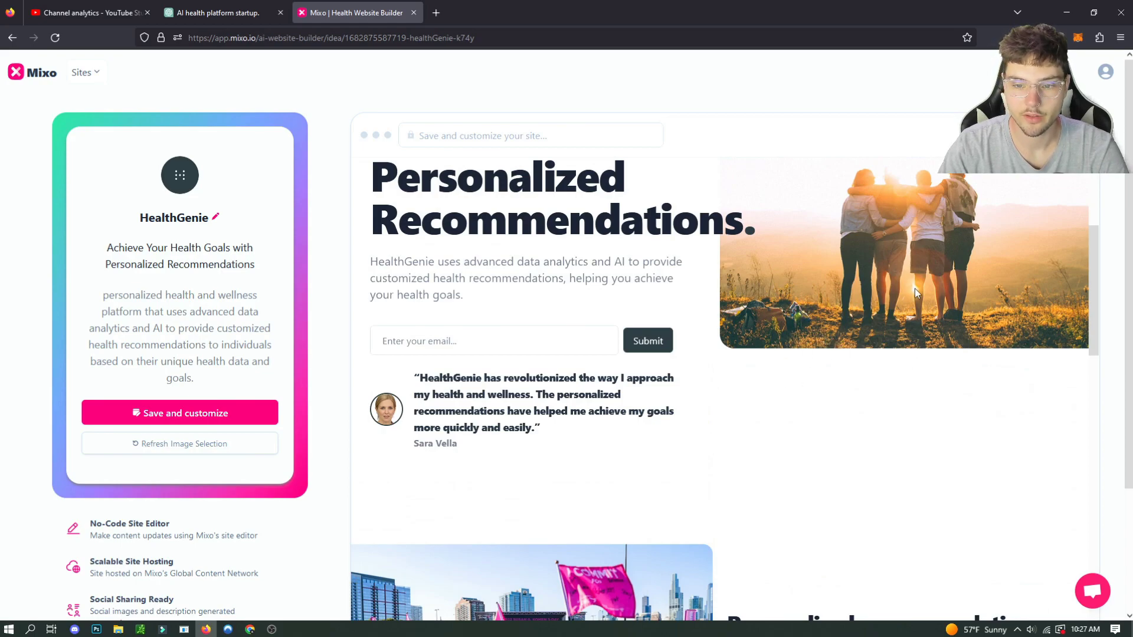
pyautogui.scroll(-4, 918, 294)
pyautogui.scroll(2, 703, 263)
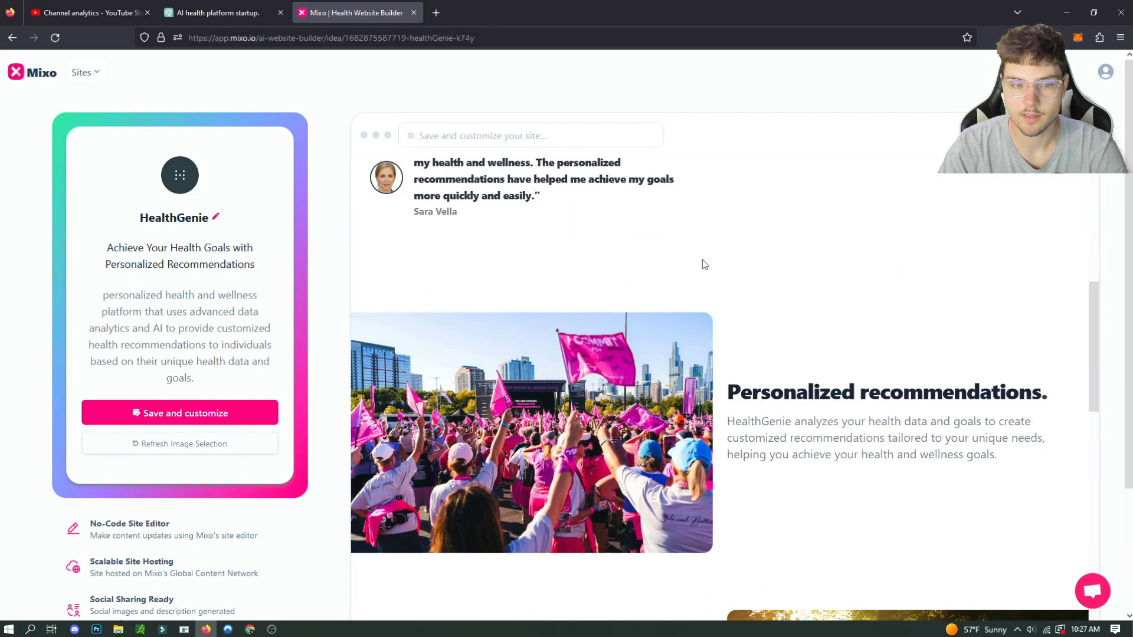
pyautogui.scroll(-15, 735, 349)
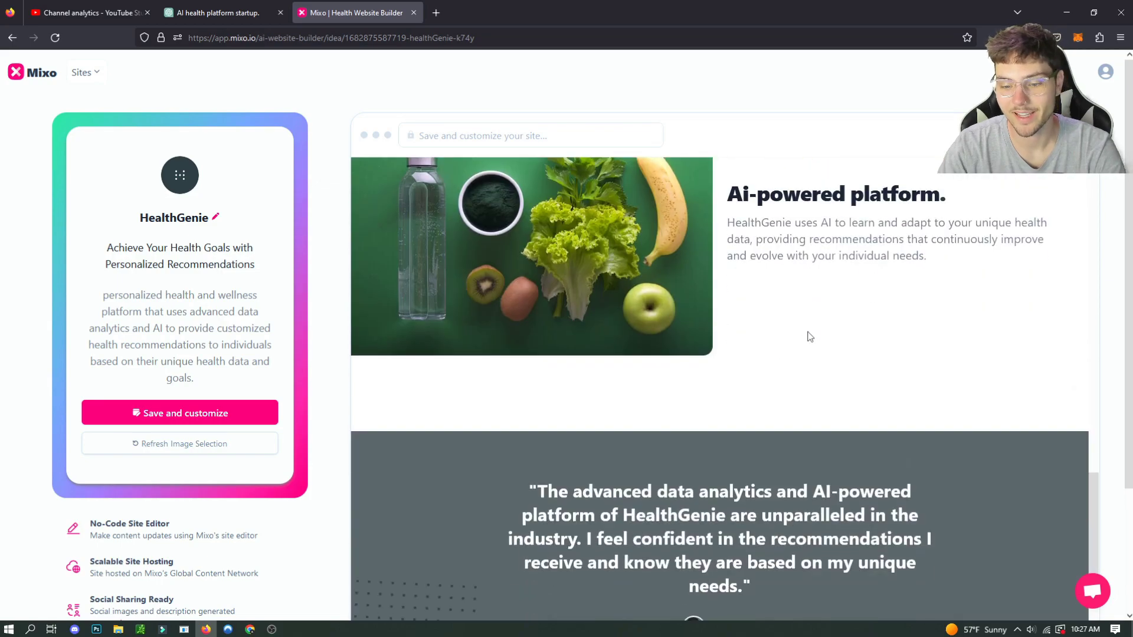
pyautogui.scroll(-4, 817, 381)
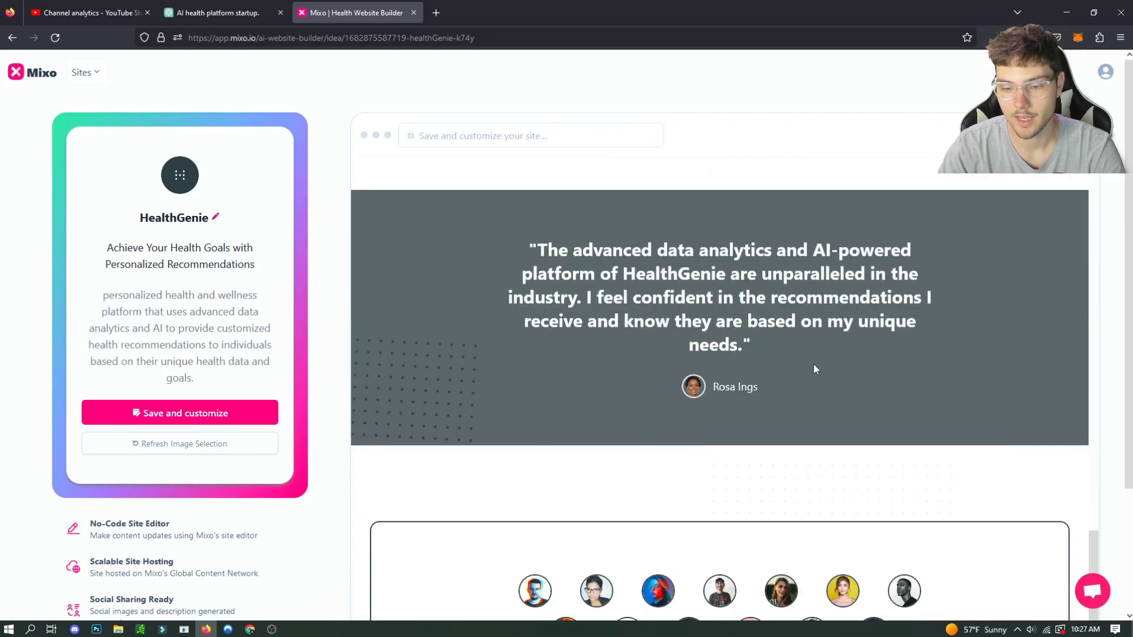
pyautogui.scroll(-4, 813, 363)
pyautogui.scroll(20, 809, 360)
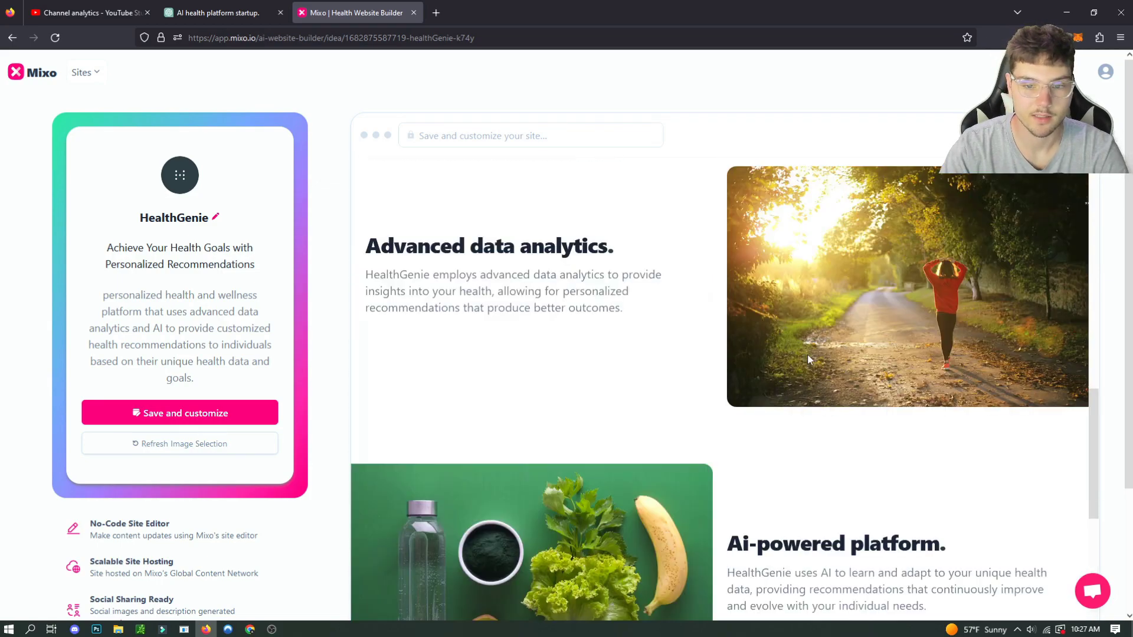
pyautogui.scroll(-4, 732, 375)
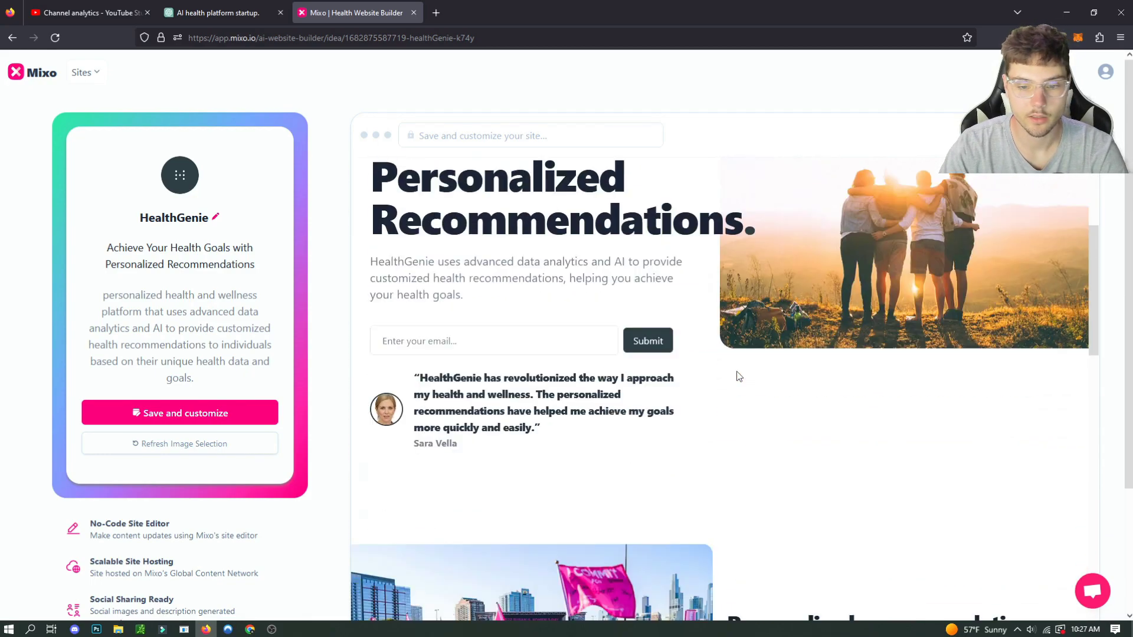
pyautogui.scroll(-3, 894, 285)
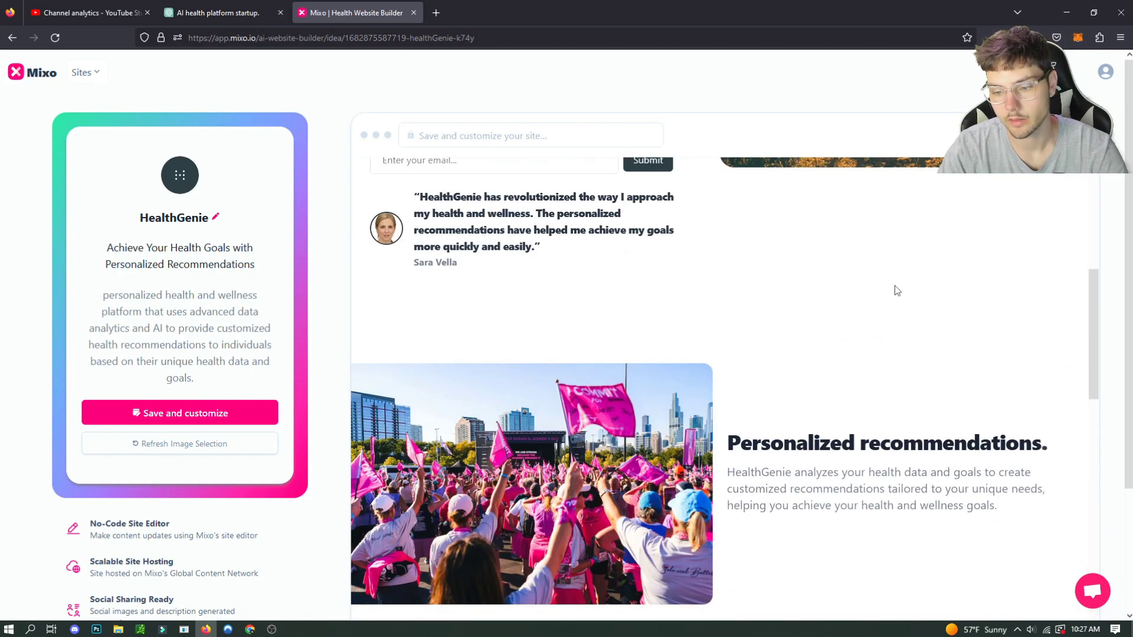
pyautogui.scroll(-7, 872, 278)
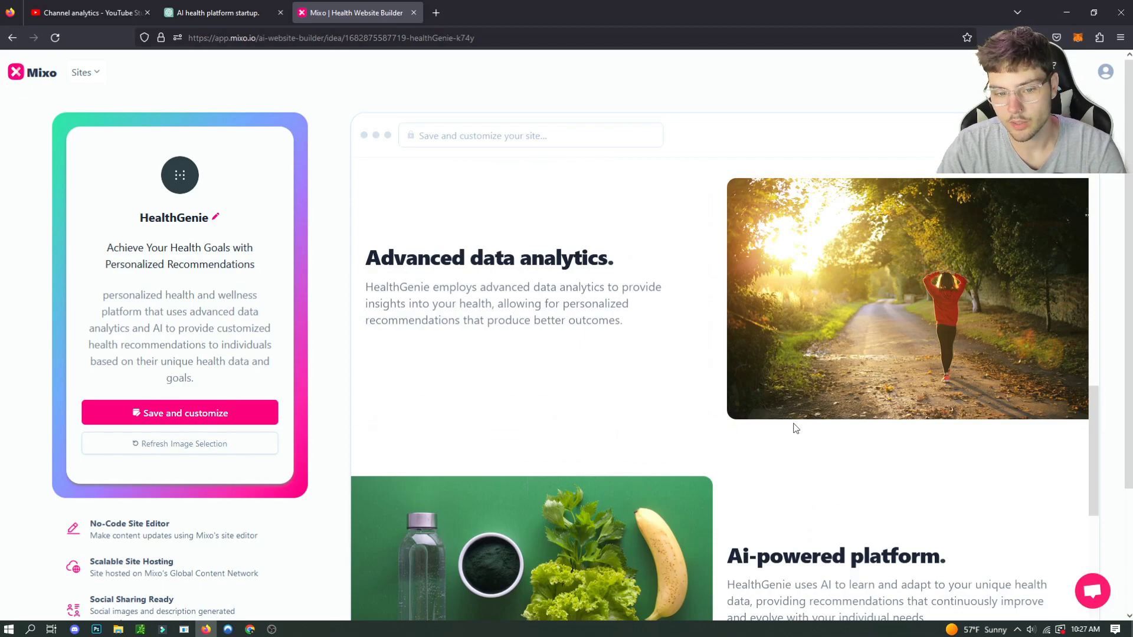
pyautogui.scroll(-4, 791, 425)
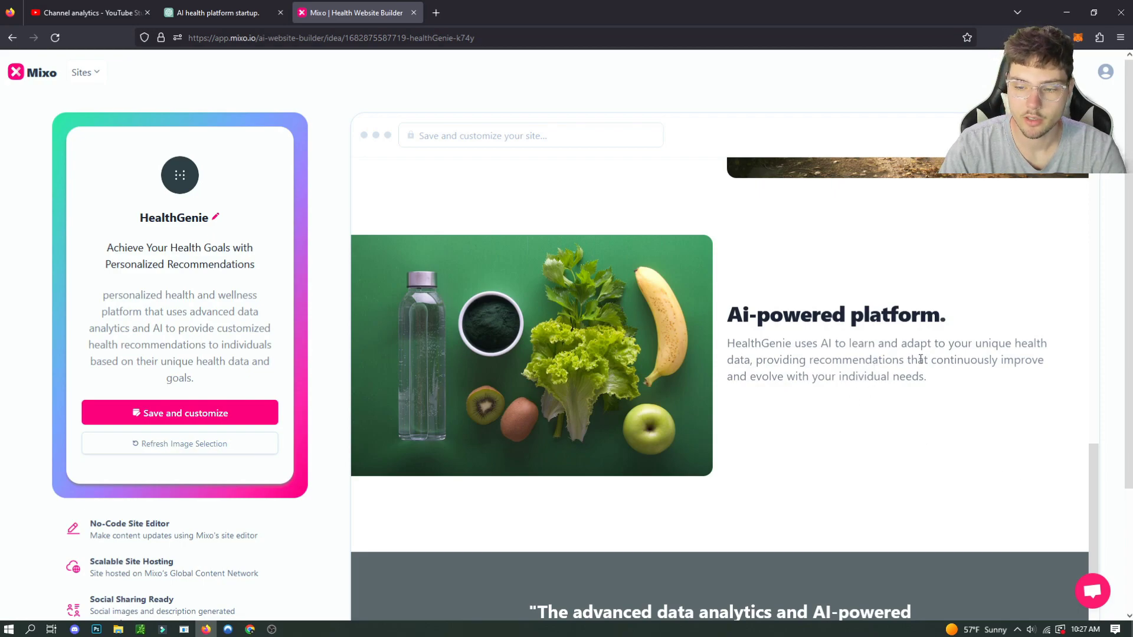
pyautogui.scroll(-3, 956, 336)
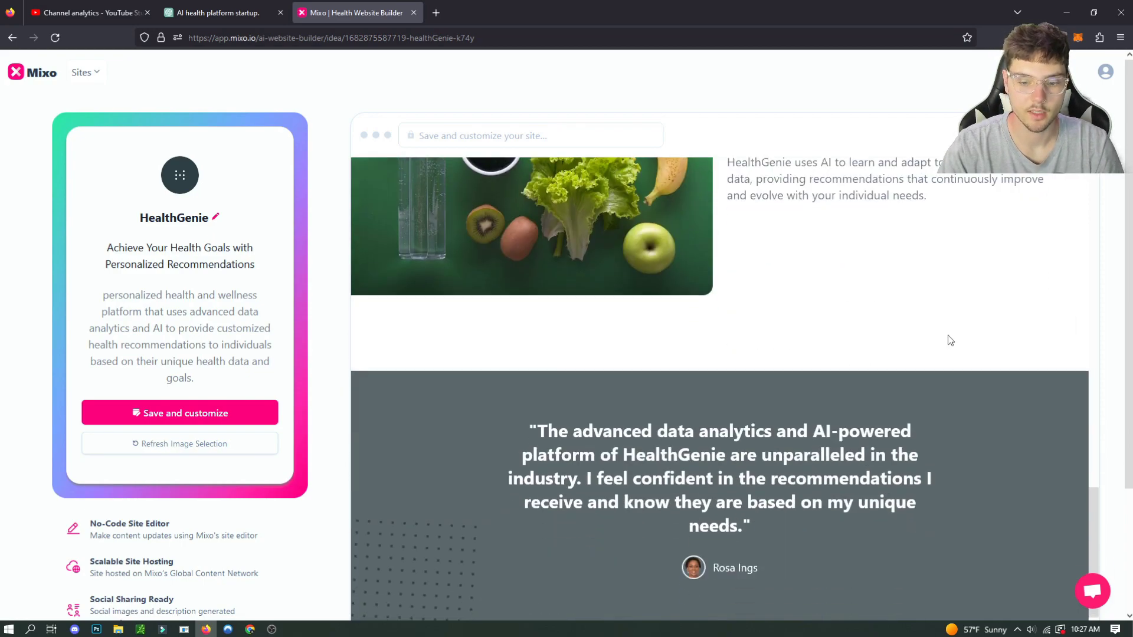
pyautogui.scroll(11, 948, 336)
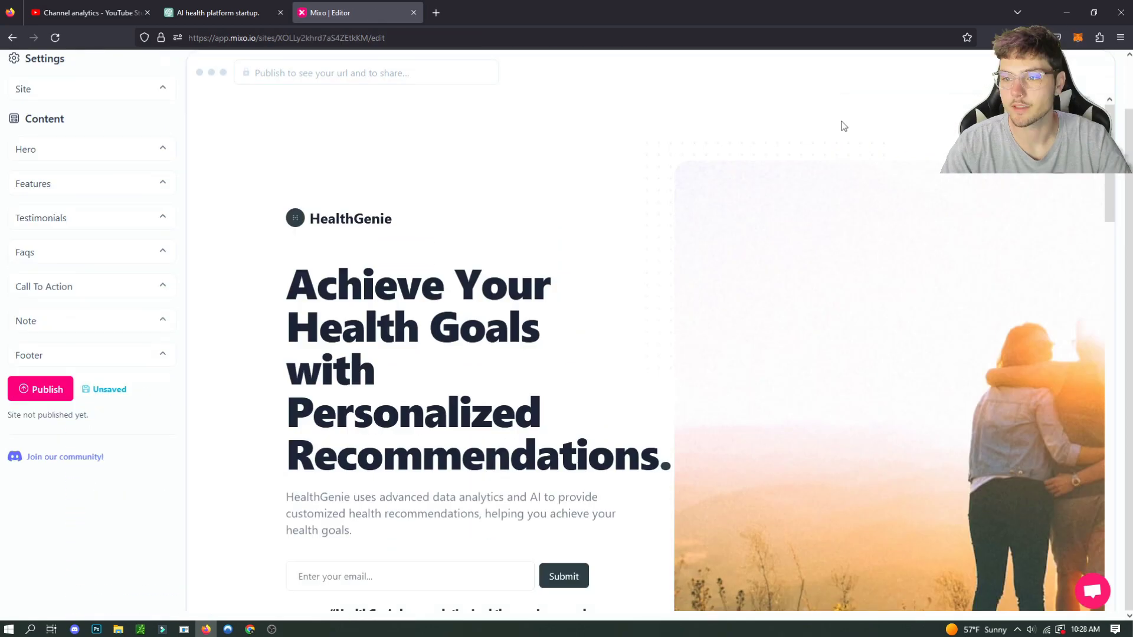
# Expand the Faqs section in the Content sidebar to show its five entries
pyautogui.scroll(2, 708, 195)
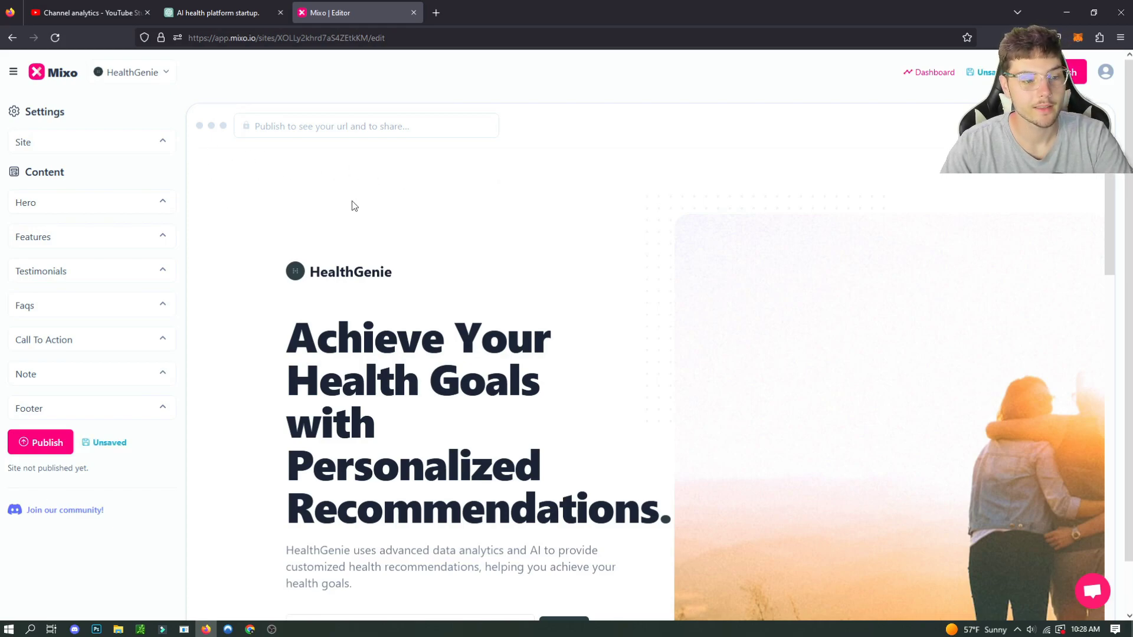
pyautogui.click(143, 308)
pyautogui.scroll(-5, 130, 330)
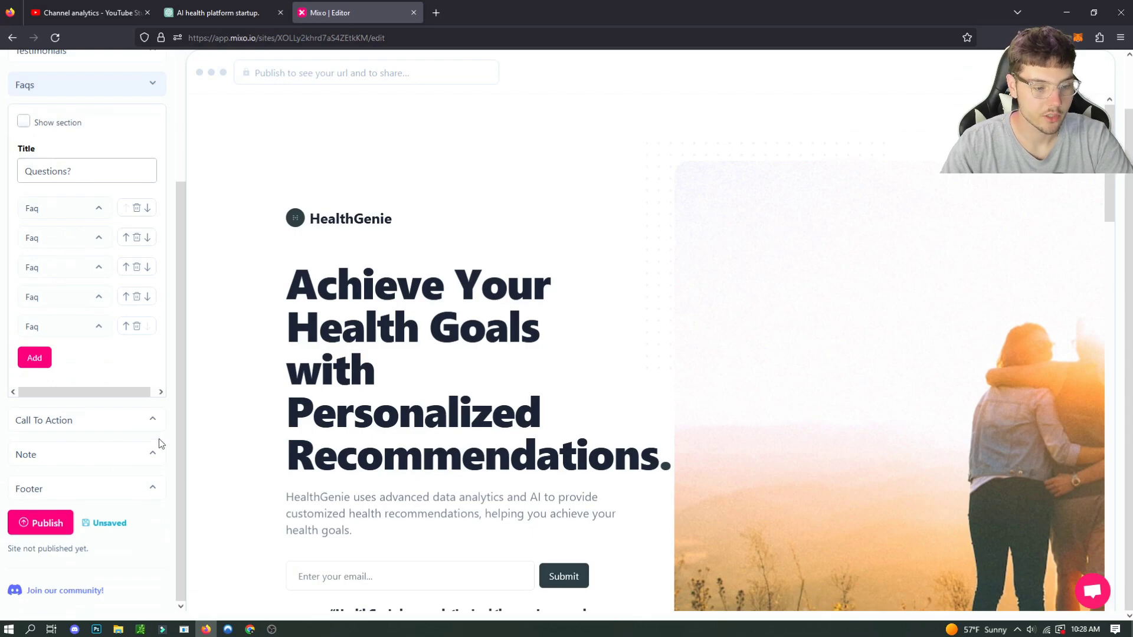
# Expand the Footer and its Socials settings, then return to the sidebar top
pyautogui.click(134, 491)
pyautogui.scroll(-4, 233, 401)
pyautogui.scroll(-5, 147, 395)
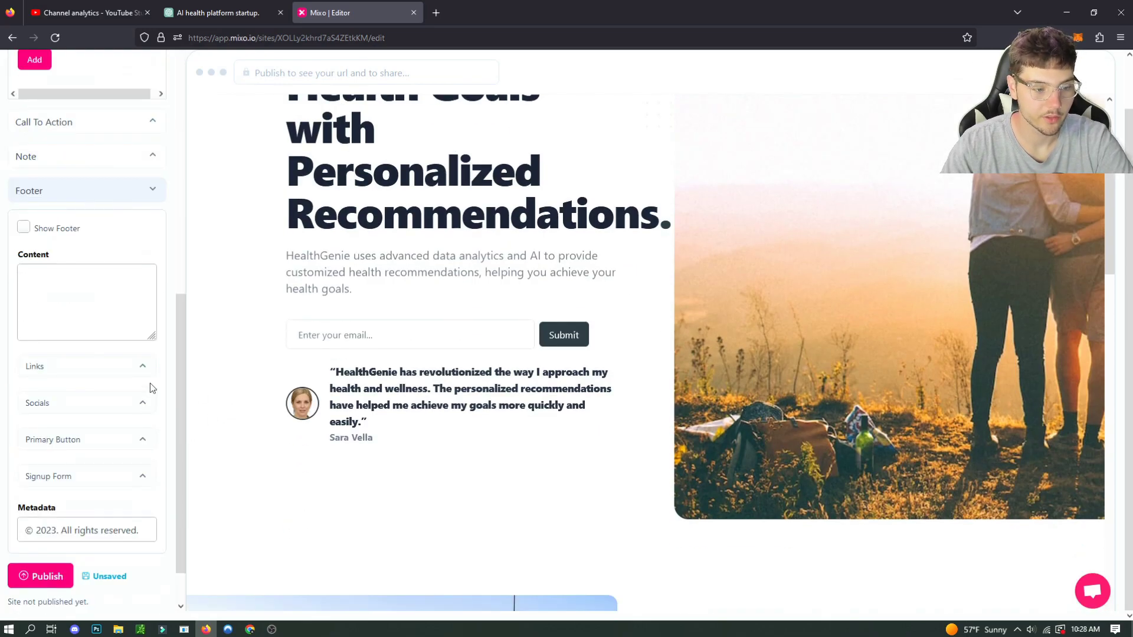
pyautogui.scroll(2, 153, 378)
pyautogui.scroll(-3, 153, 374)
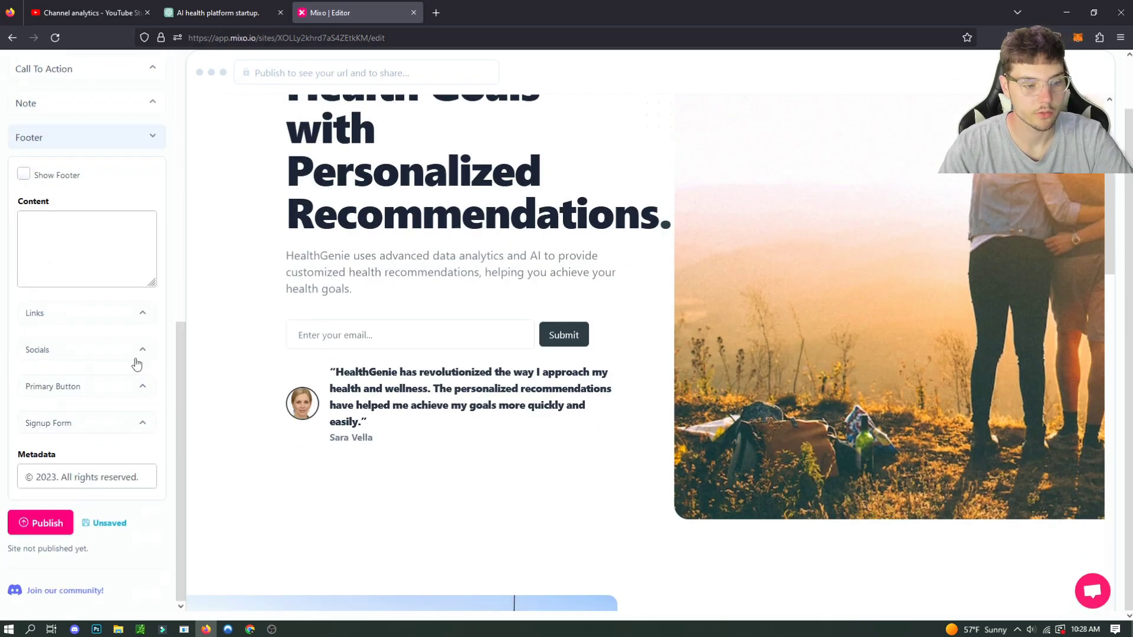
pyautogui.click(137, 357)
pyautogui.scroll(-5, 354, 366)
pyautogui.scroll(-10, 466, 376)
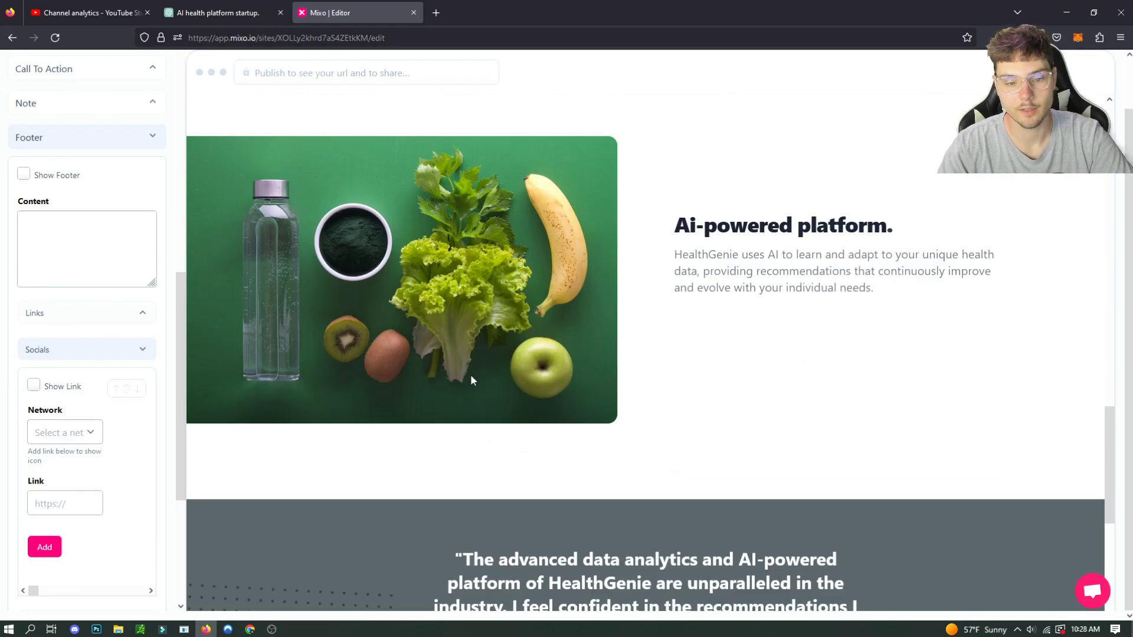
pyautogui.scroll(-2, 62, 394)
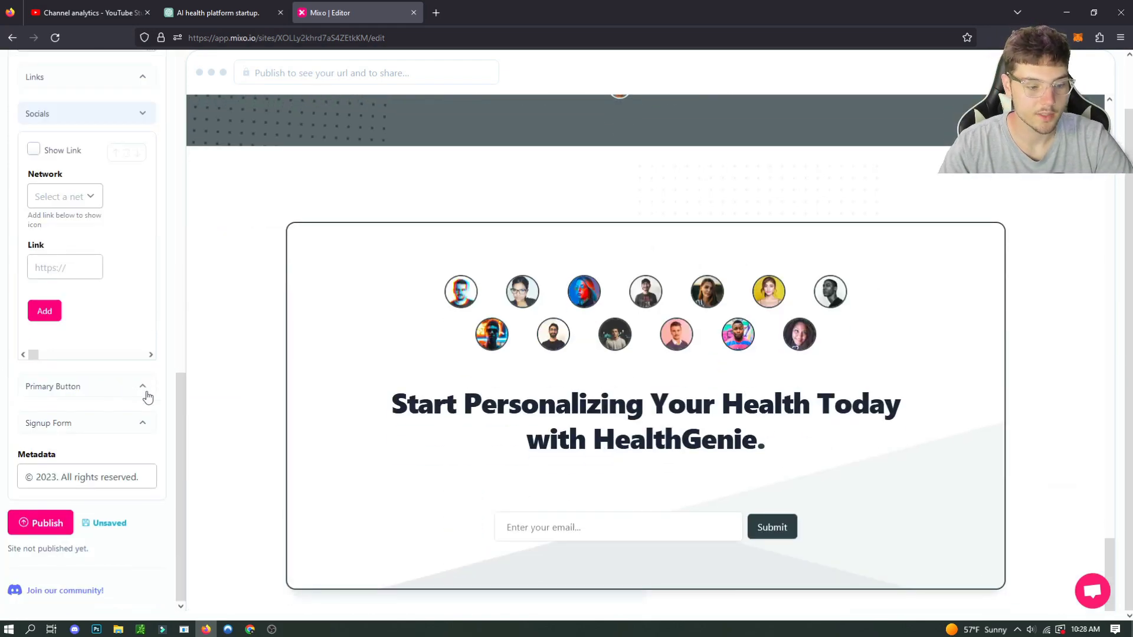
pyautogui.scroll(15, 503, 384)
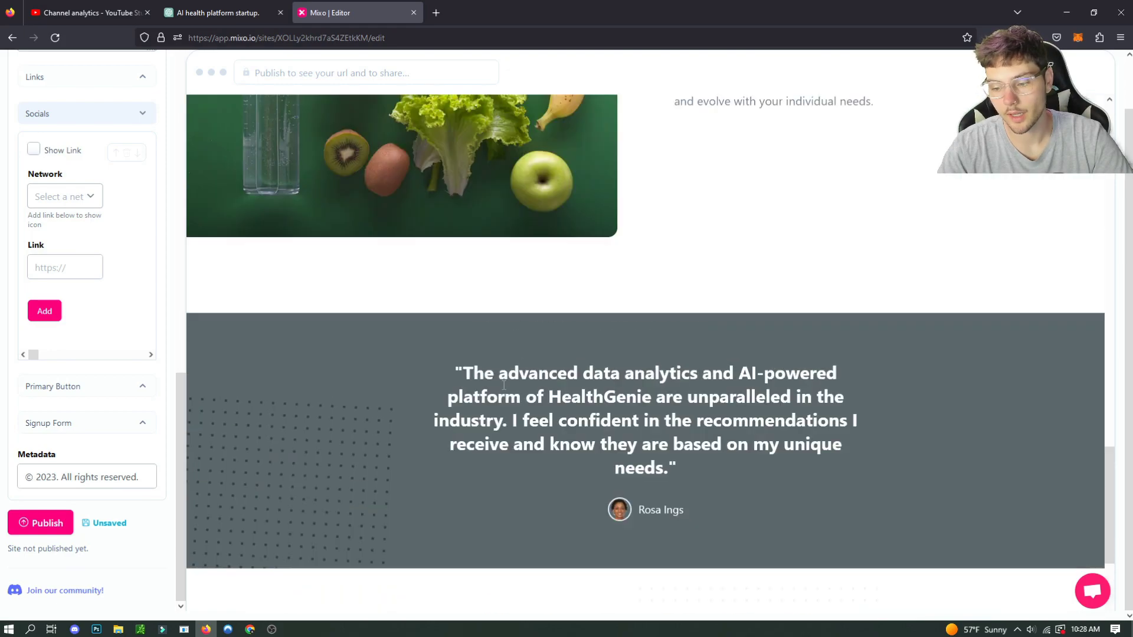
pyautogui.scroll(10, 42, 315)
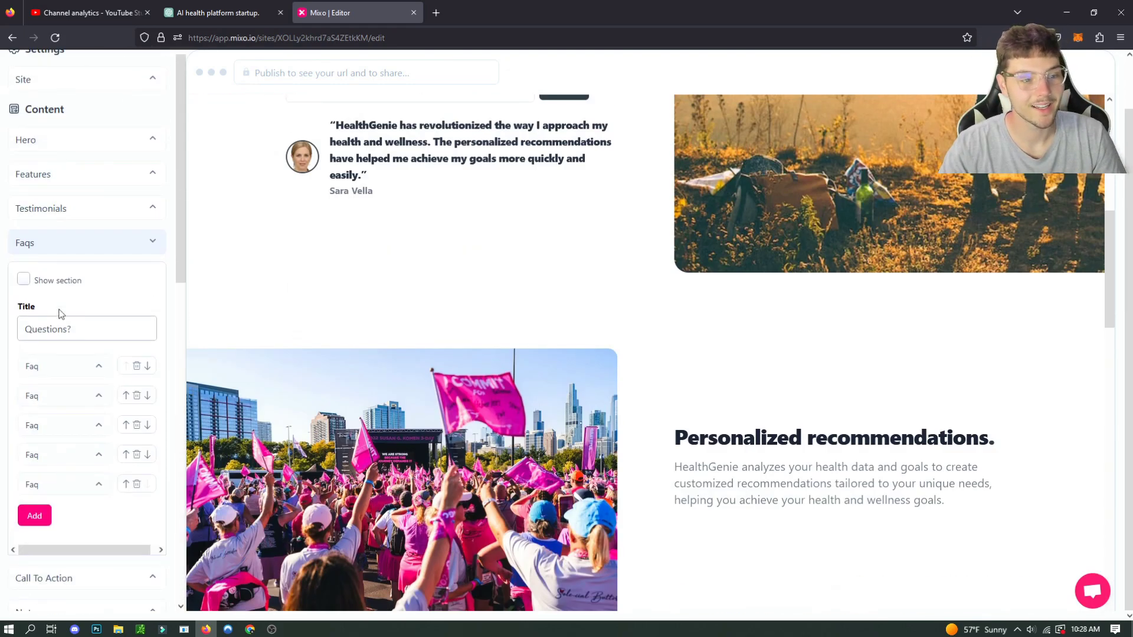
pyautogui.scroll(2, 122, 103)
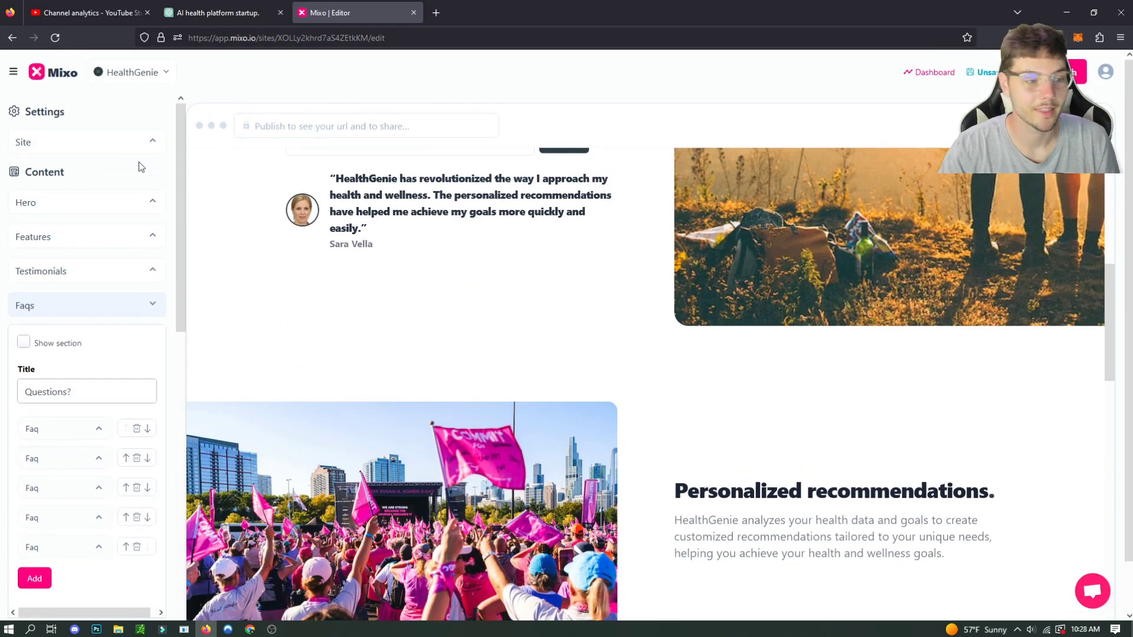
pyautogui.scroll(7, 661, 285)
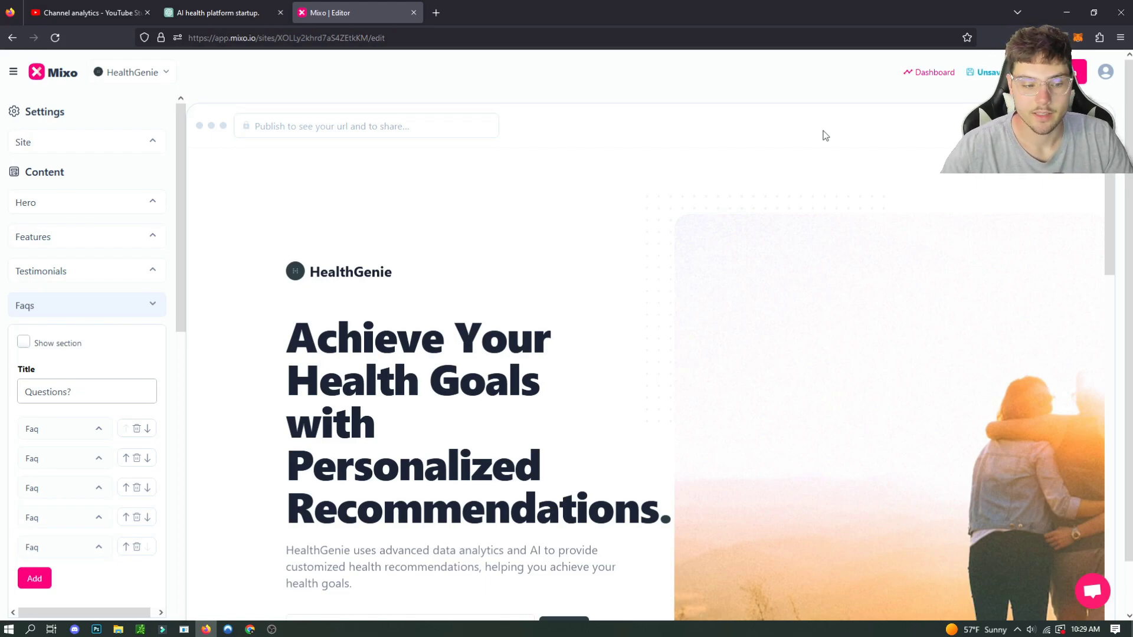
pyautogui.scroll(-15, 769, 285)
pyautogui.scroll(5, 759, 358)
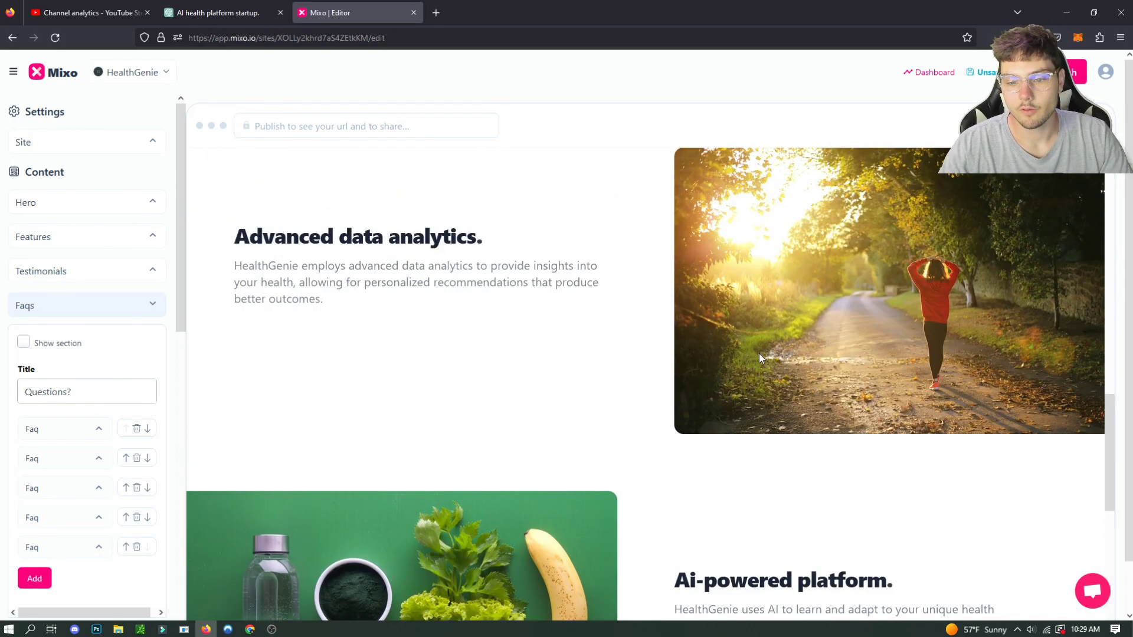
pyautogui.scroll(9, 760, 357)
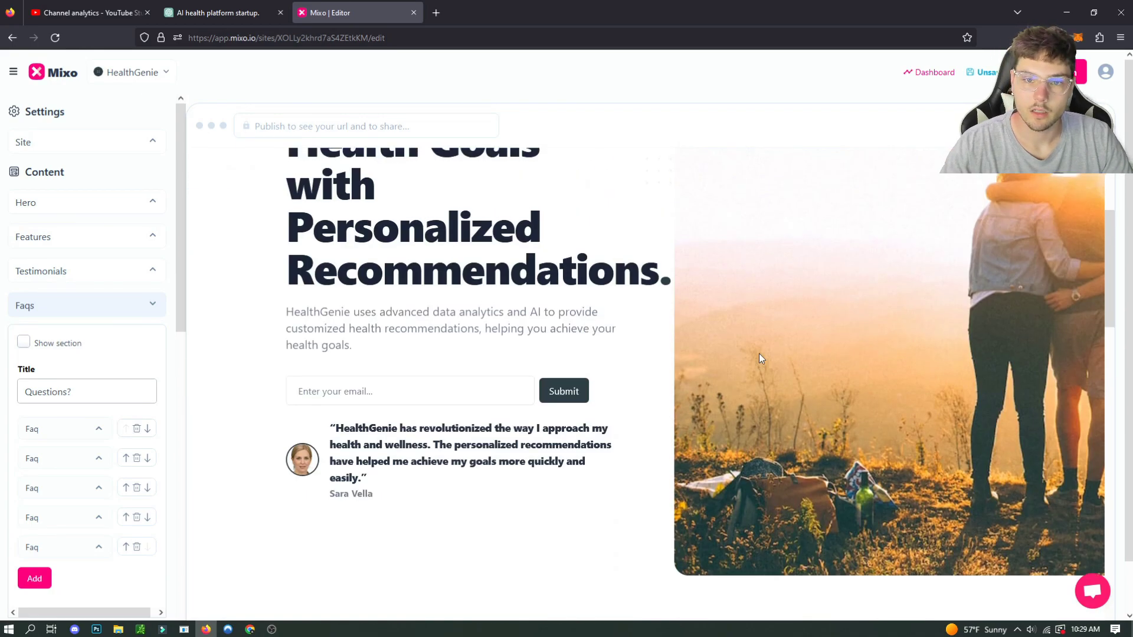
pyautogui.scroll(3, 759, 353)
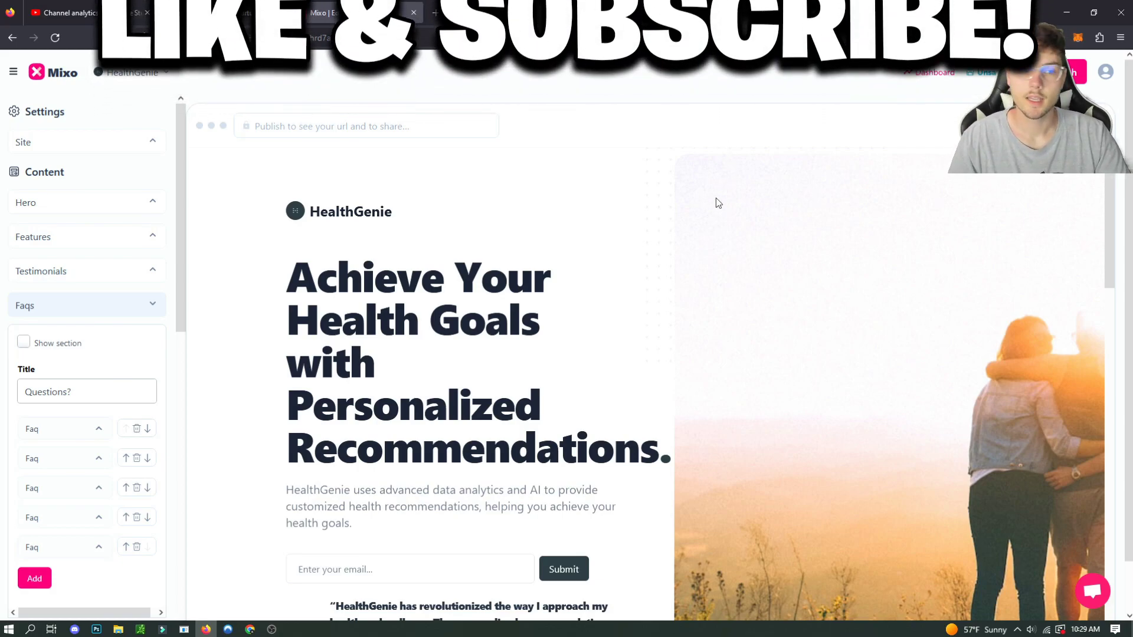
pyautogui.rightClick(717, 197)
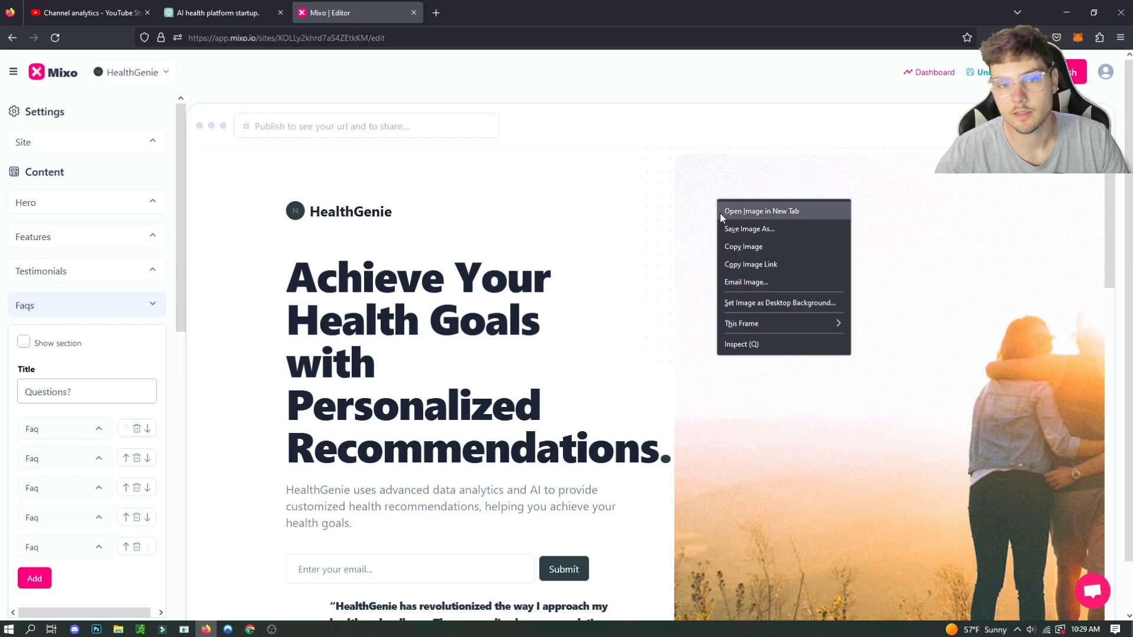
pyautogui.click(683, 191)
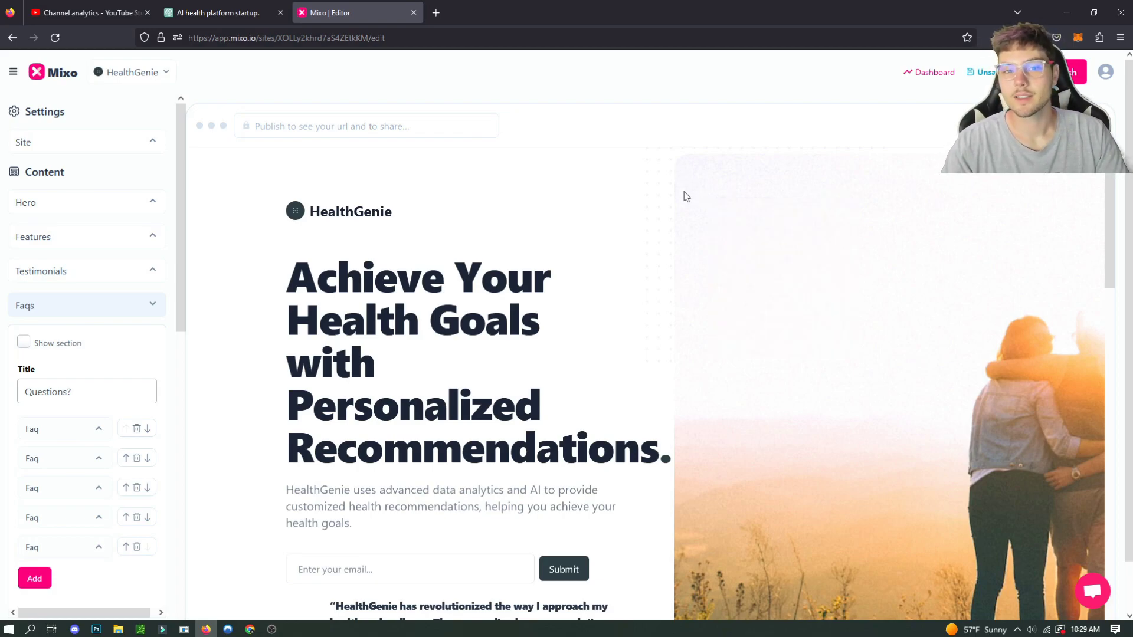